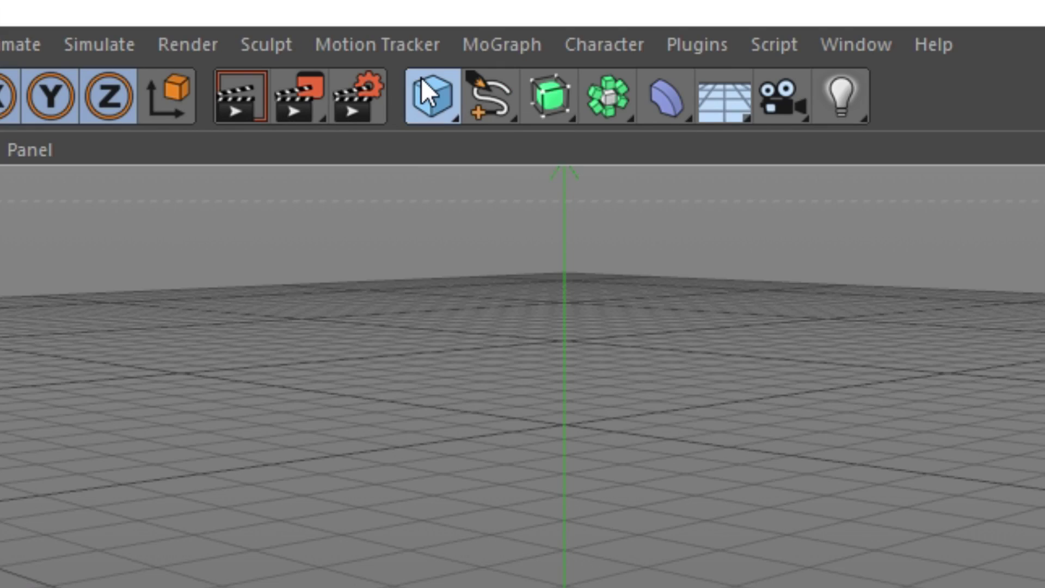
- Add a 400 cm plane with 100 width and height segments
click(308, 33)
click(431, 178)
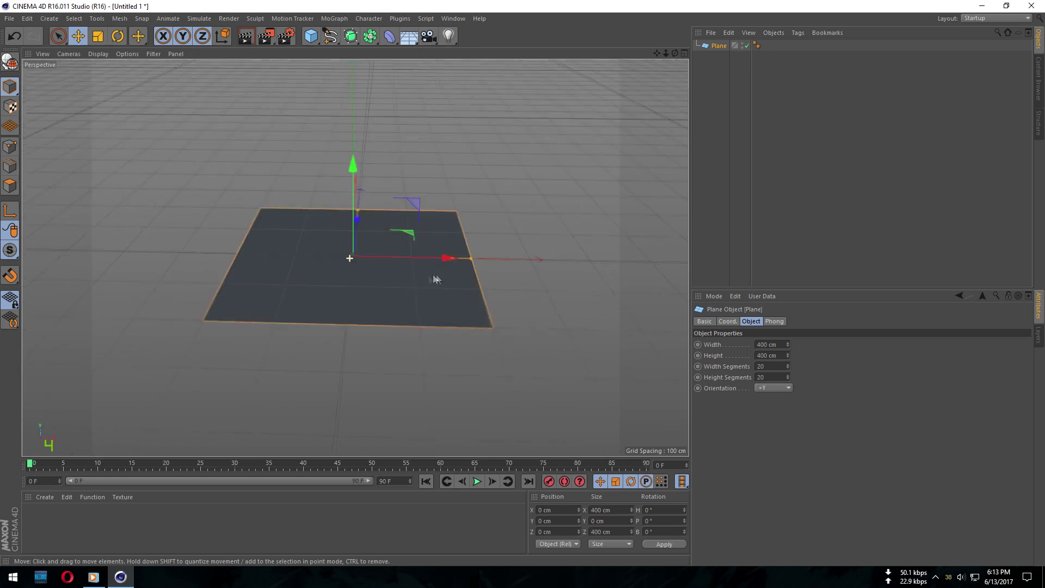
mouse_move(539, 268)
alt+mouse_down()
mouse_move(364, 280)
mouse_move(353, 268)
alt+mouse_up()
double_click(773, 366)
text(1000)
key(Return)
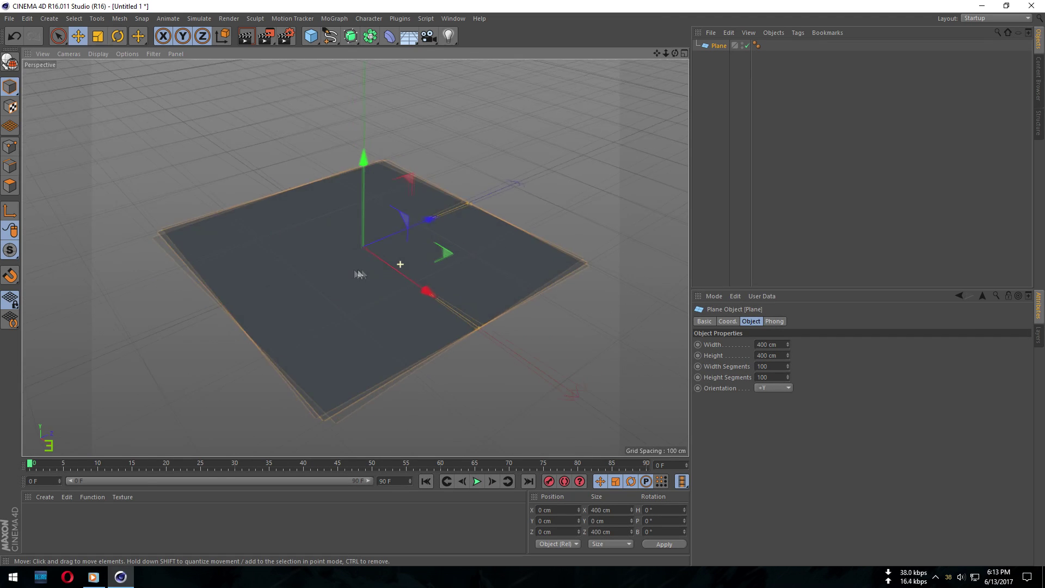
alt+drag(359, 273, 280, 250)
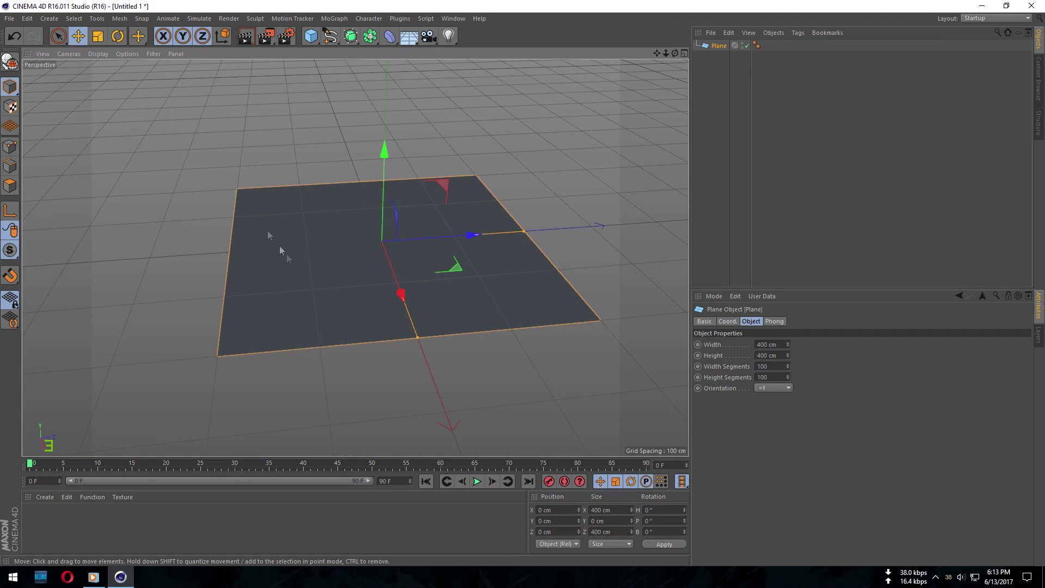
- Make the plane editable and check its dense mesh in Polygon mode
click(7, 66)
scroll(368, 238, up, 3)
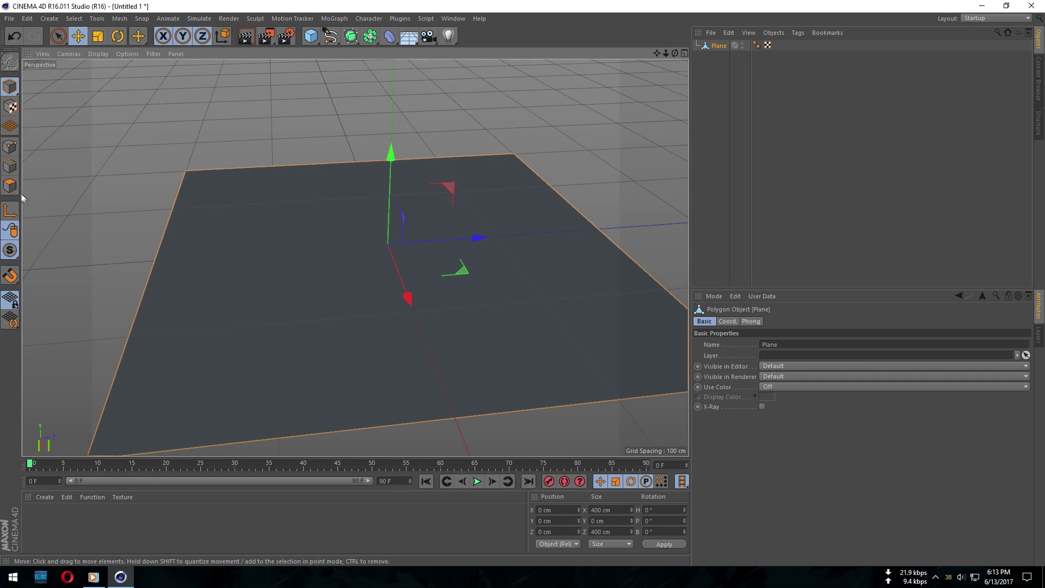
click(10, 186)
mouse_move(381, 245)
alt+mouse_down()
mouse_move(448, 212)
mouse_move(208, 171)
alt+mouse_up()
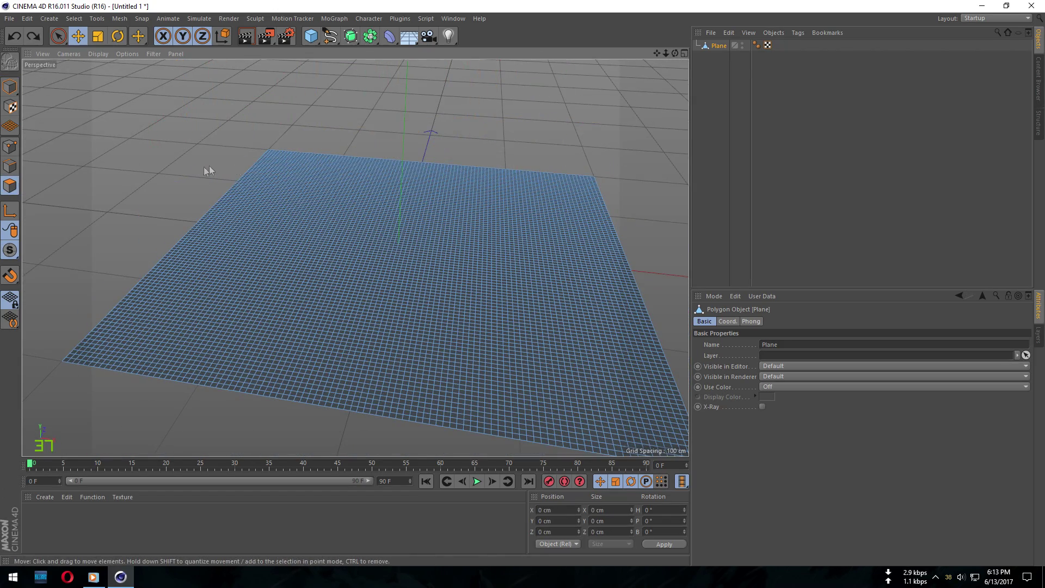
click(10, 86)
scroll(427, 263, up, 3)
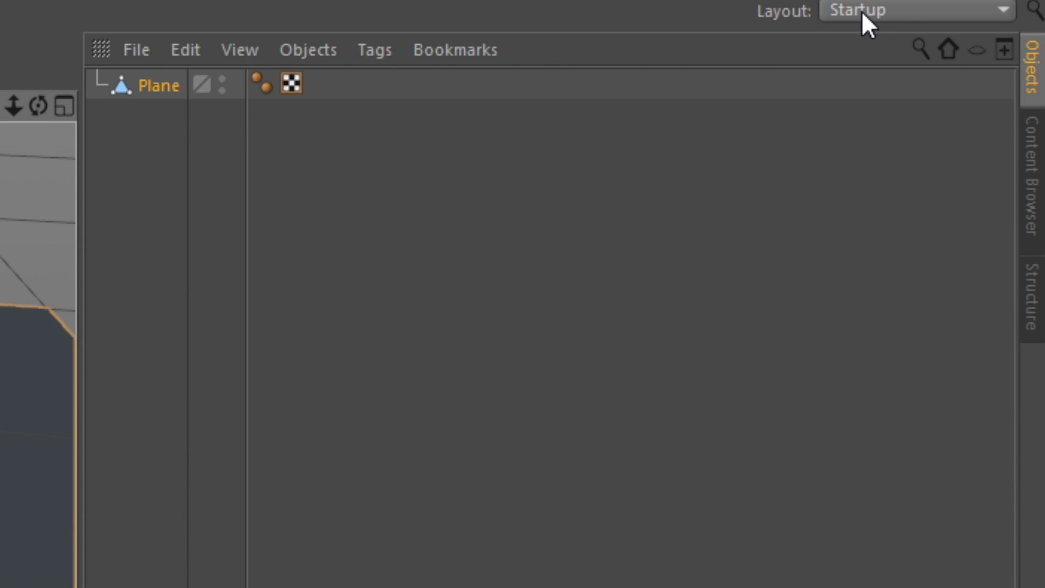
- Switch to the Sculpting layout with the Pull brush at 47.5% pressure, undoing the test stroke
click(860, 11)
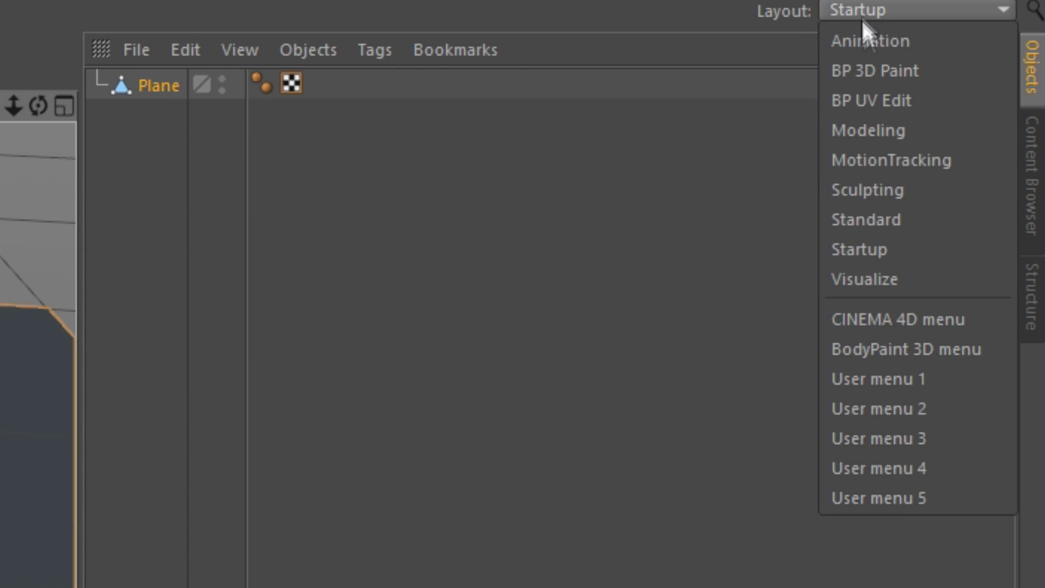
click(873, 188)
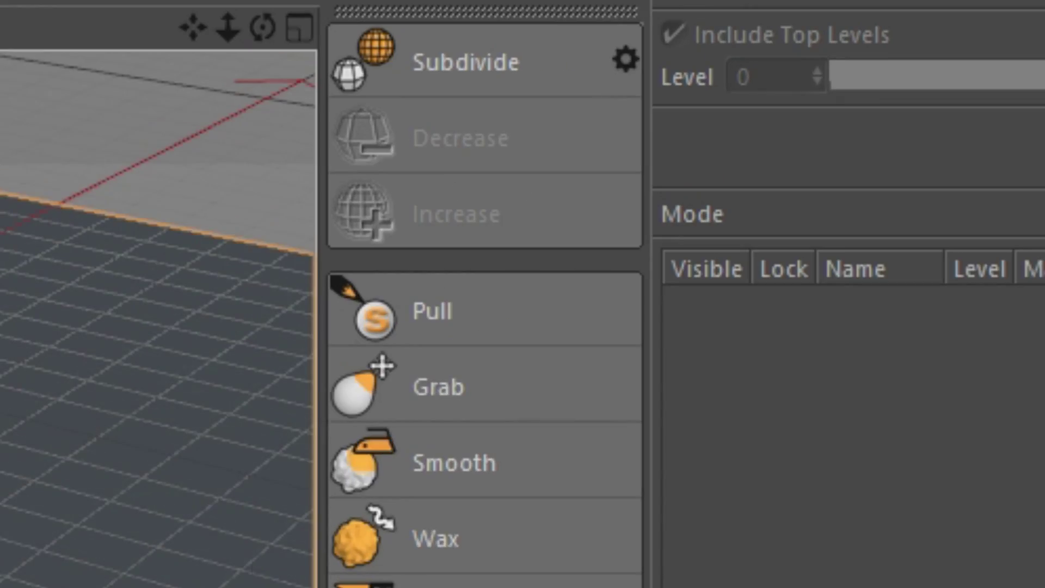
click(641, 126)
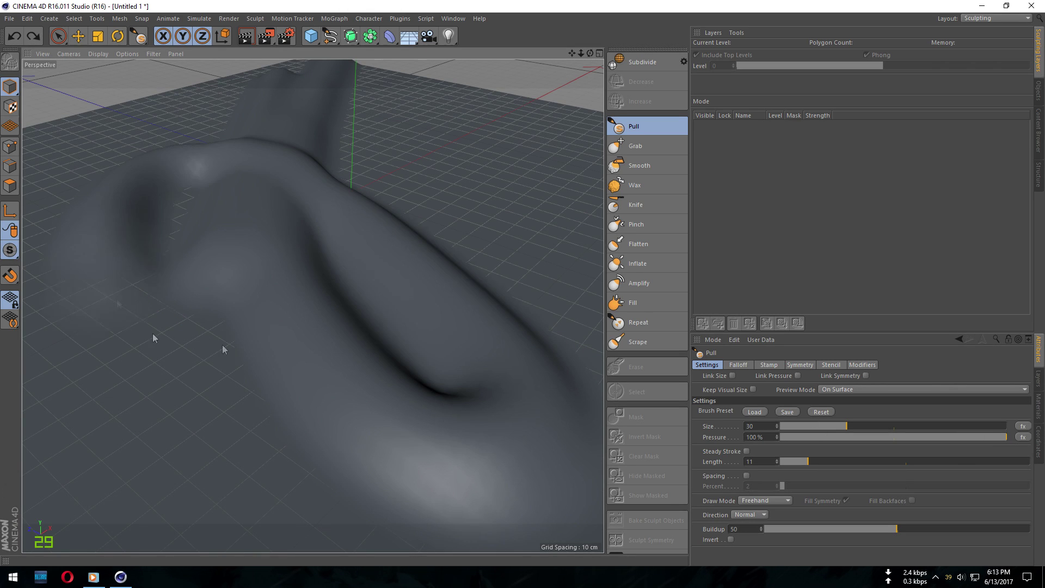
key(ctrl+z)
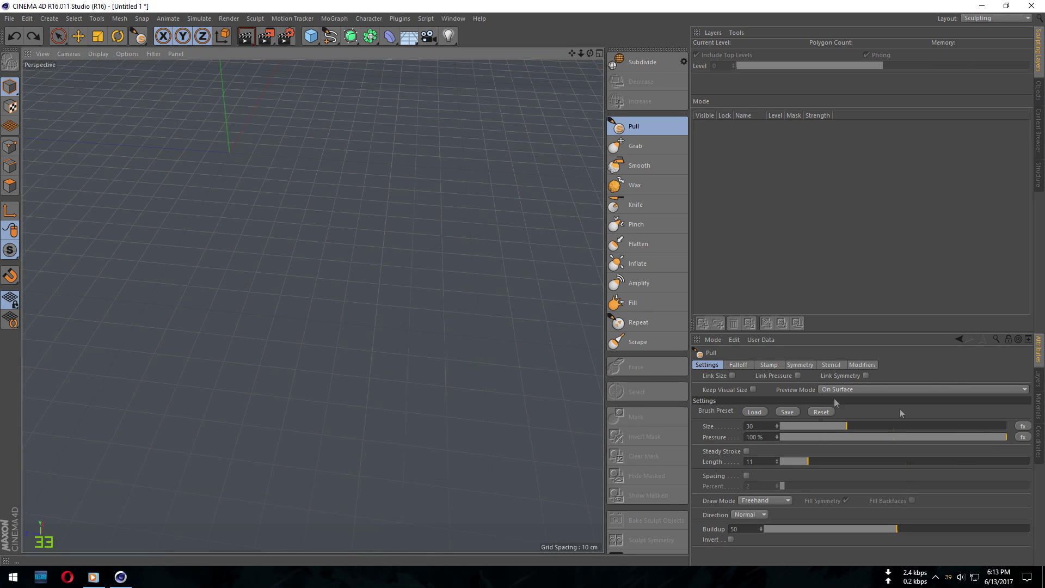
click(888, 437)
- Enlarge the Pull brush to about 128 and raise a large mound at the plane's centre
click(955, 426)
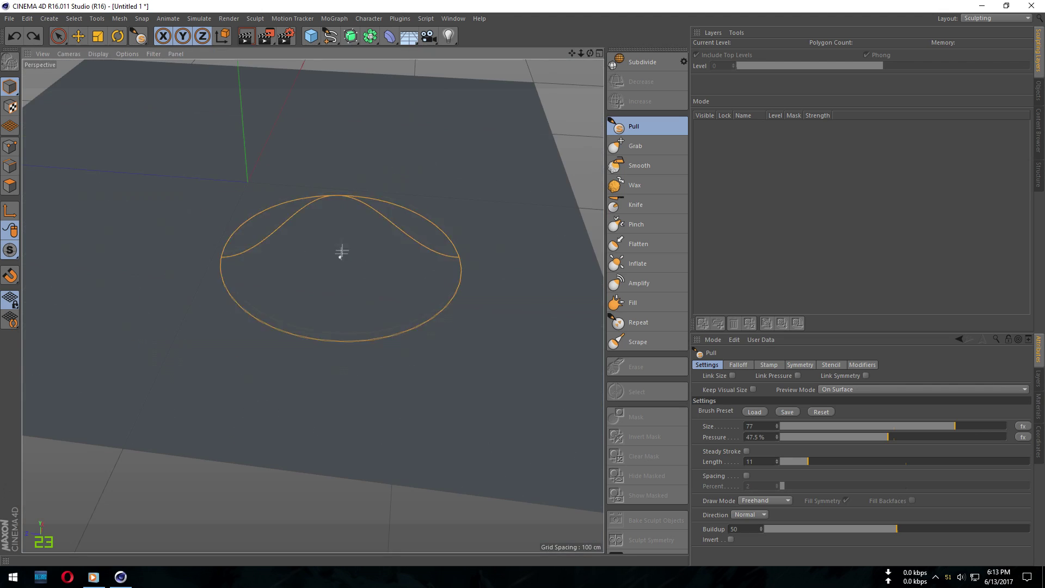
middle_drag(361, 263, 403, 262)
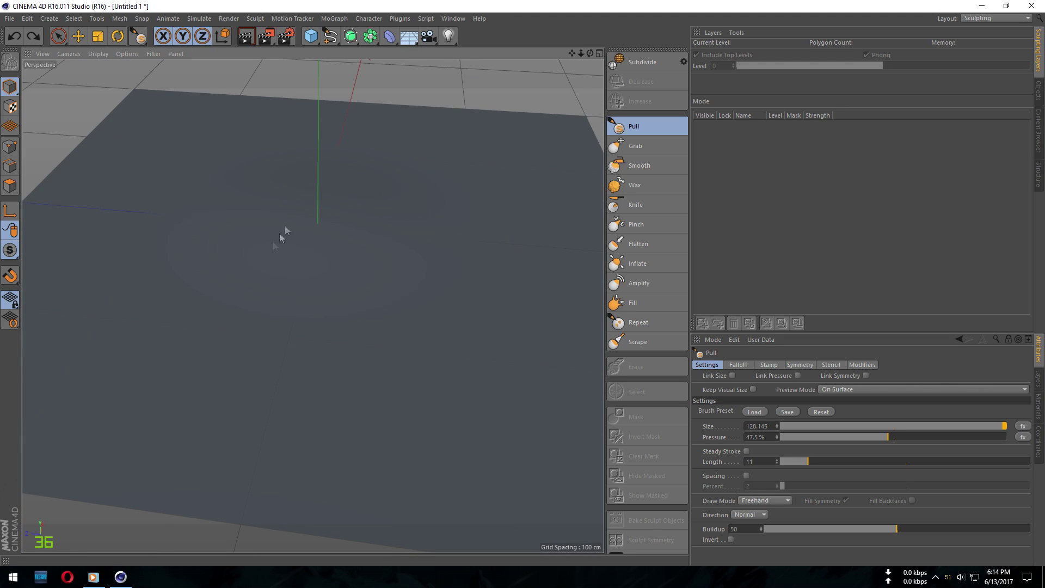
mouse_move(309, 245)
mouse_down()
mouse_move(347, 321)
mouse_move(275, 324)
mouse_move(289, 267)
mouse_up()
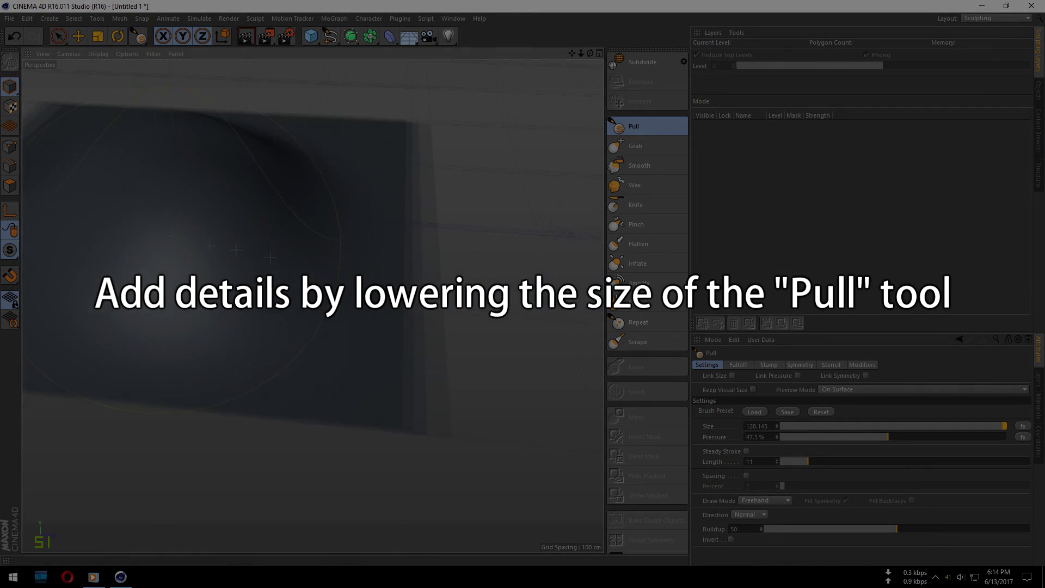
middle_drag(338, 250, 278, 250)
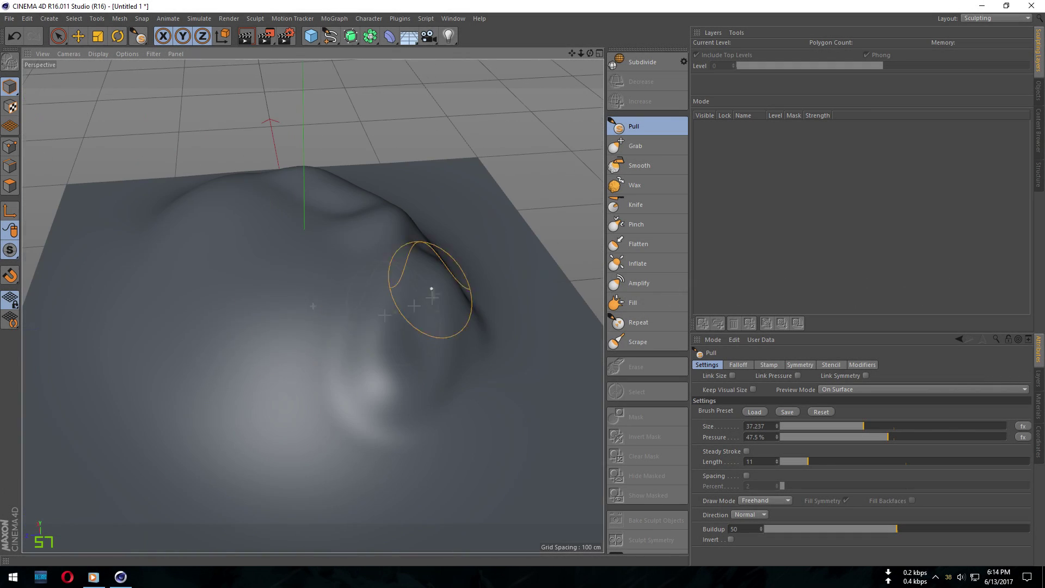
mouse_move(431, 280)
mouse_down()
mouse_move(233, 191)
mouse_move(338, 292)
mouse_up()
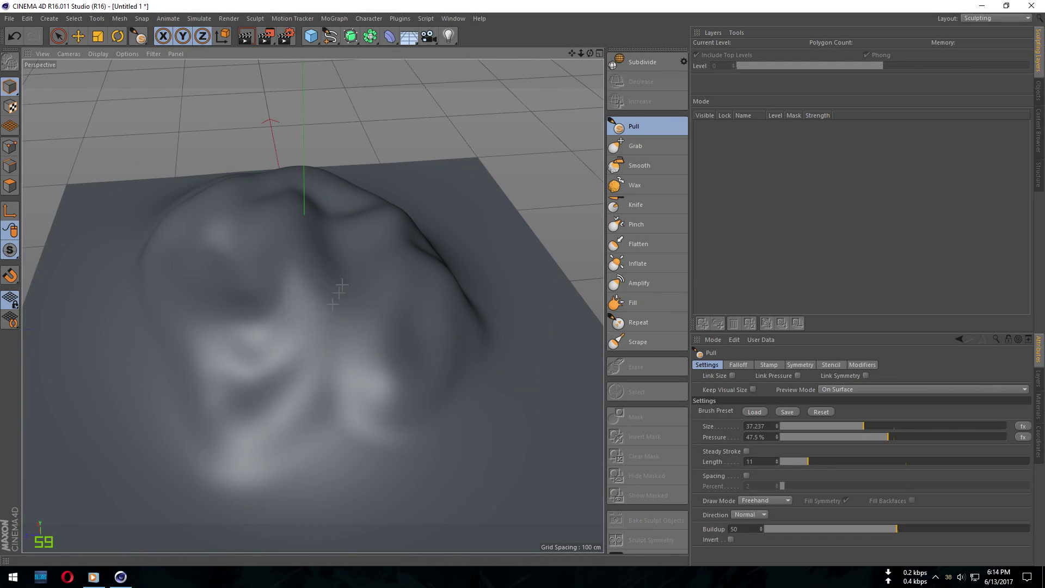
- Shrink the Pull brush to about 15 and carve fine ridges across the mound
middle_drag(350, 281, 306, 291)
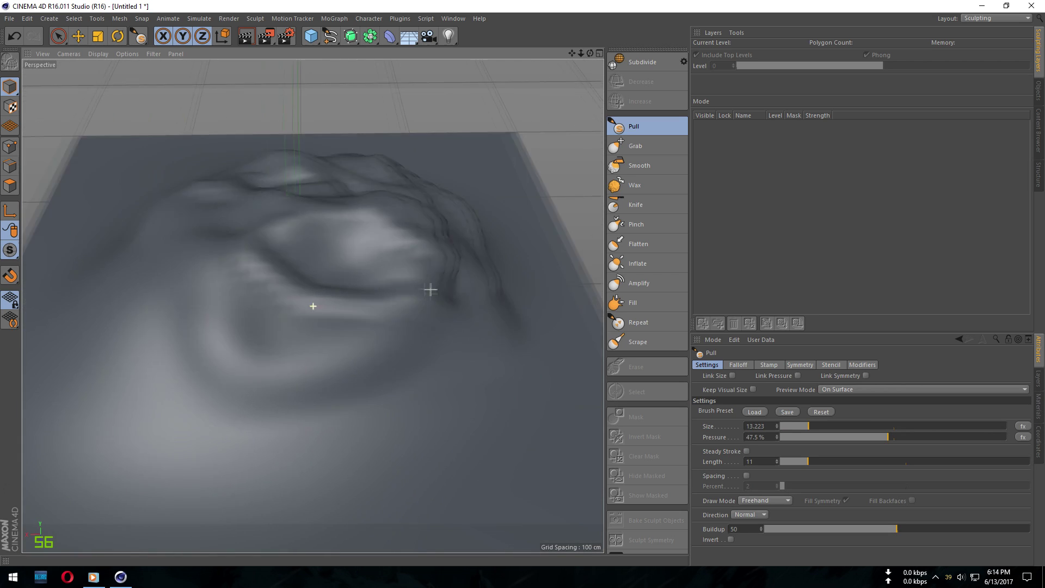
drag(148, 234, 234, 267)
drag(157, 359, 370, 245)
drag(348, 315, 397, 163)
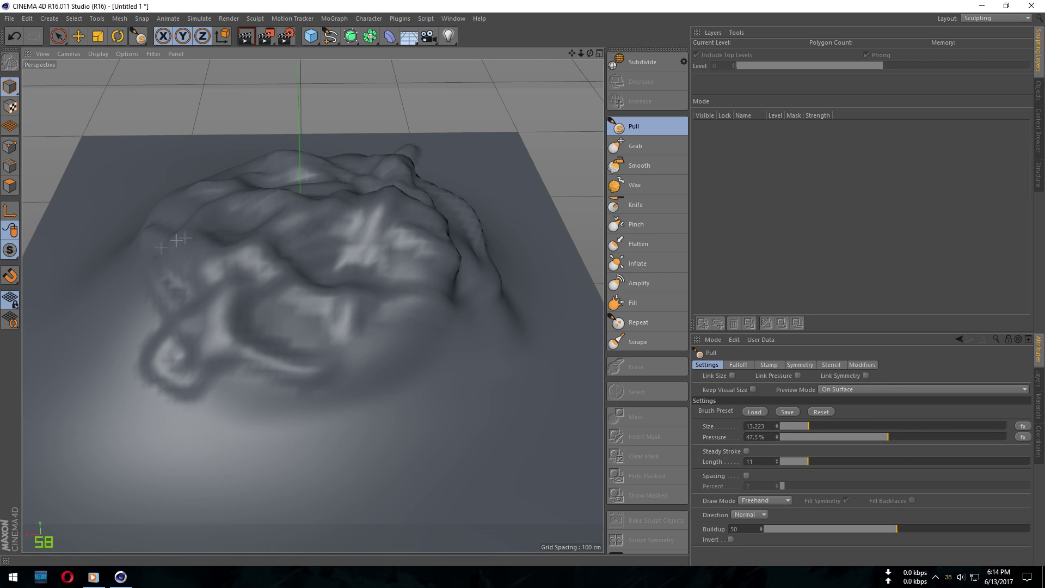
drag(163, 370, 354, 351)
drag(163, 403, 468, 435)
drag(109, 424, 321, 451)
drag(217, 402, 326, 179)
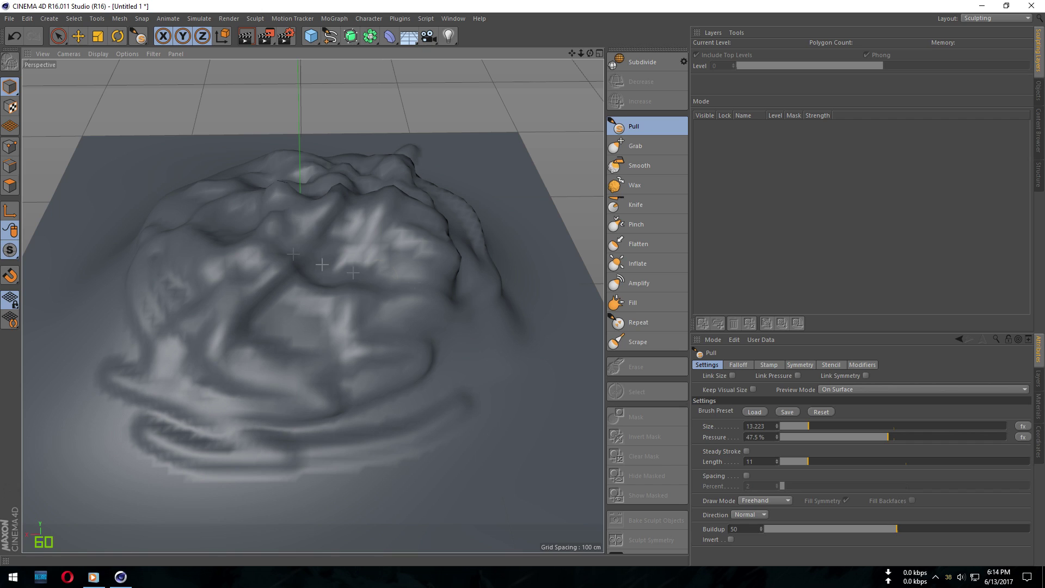
drag(294, 229, 365, 283)
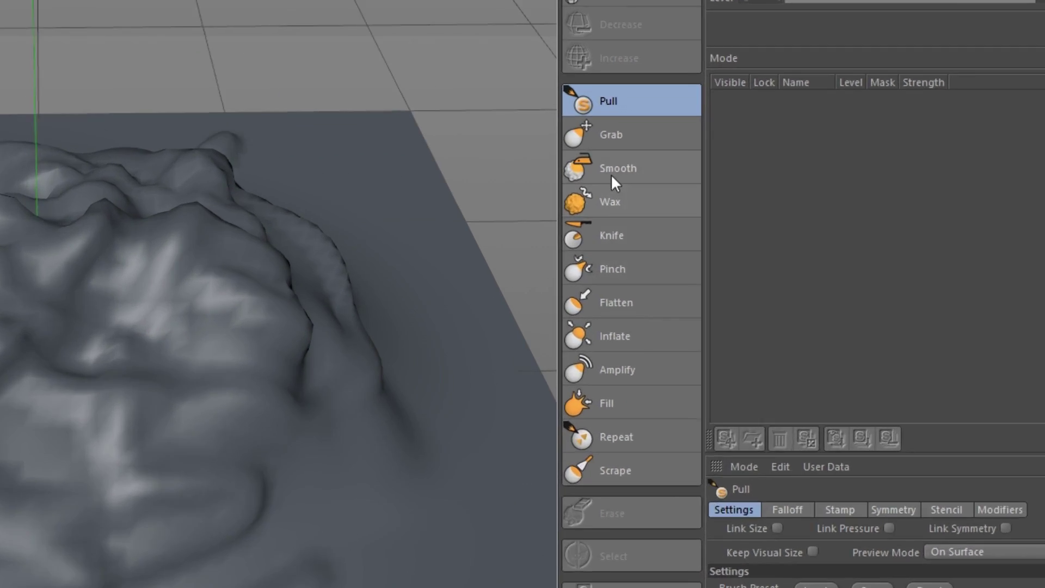
click(611, 175)
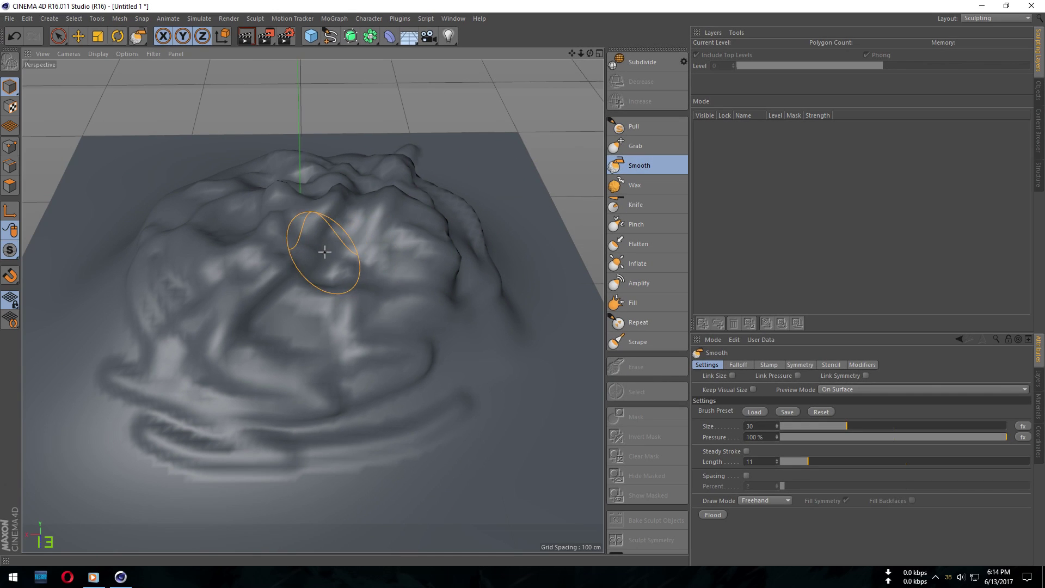
- Smooth the mound's ridges with a size 83.191, 31.8% pressure Smooth brush
middle_drag(325, 251, 413, 258)
click(853, 437)
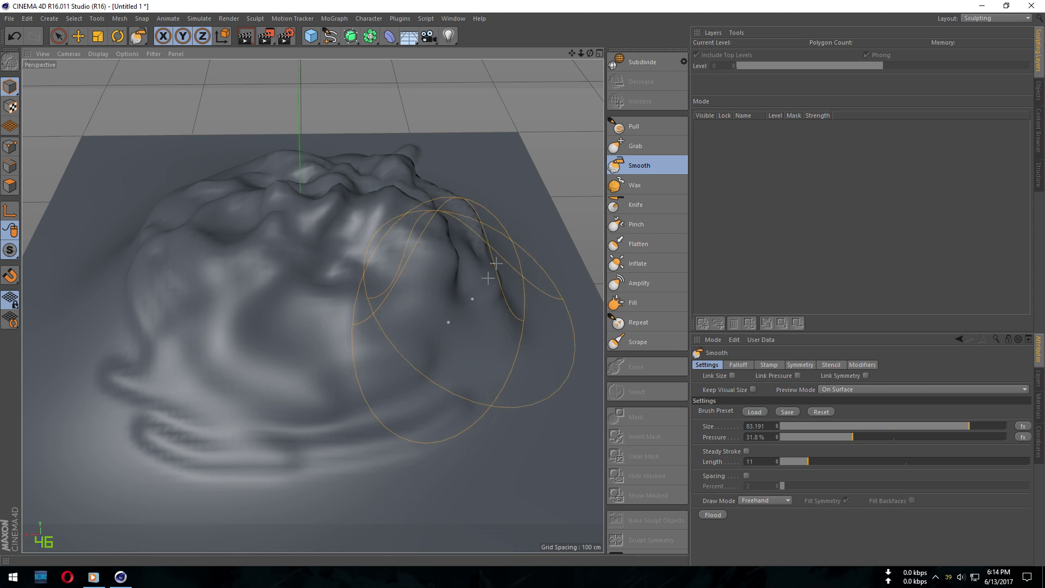
scroll(381, 238, up, 5)
alt+drag(381, 237, 340, 253)
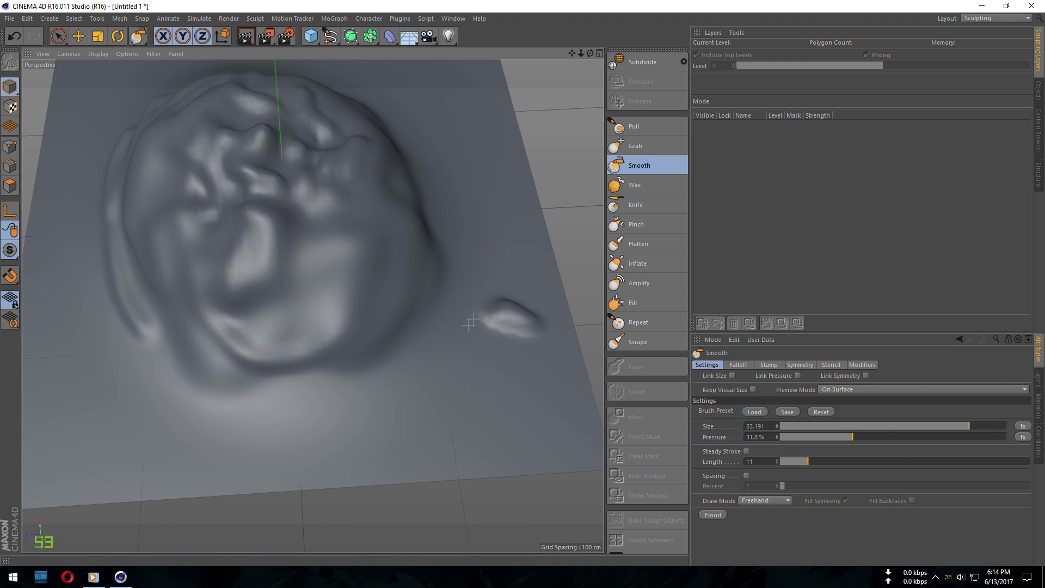
mouse_move(455, 222)
alt+mouse_down()
mouse_move(375, 222)
mouse_move(268, 244)
alt+mouse_up()
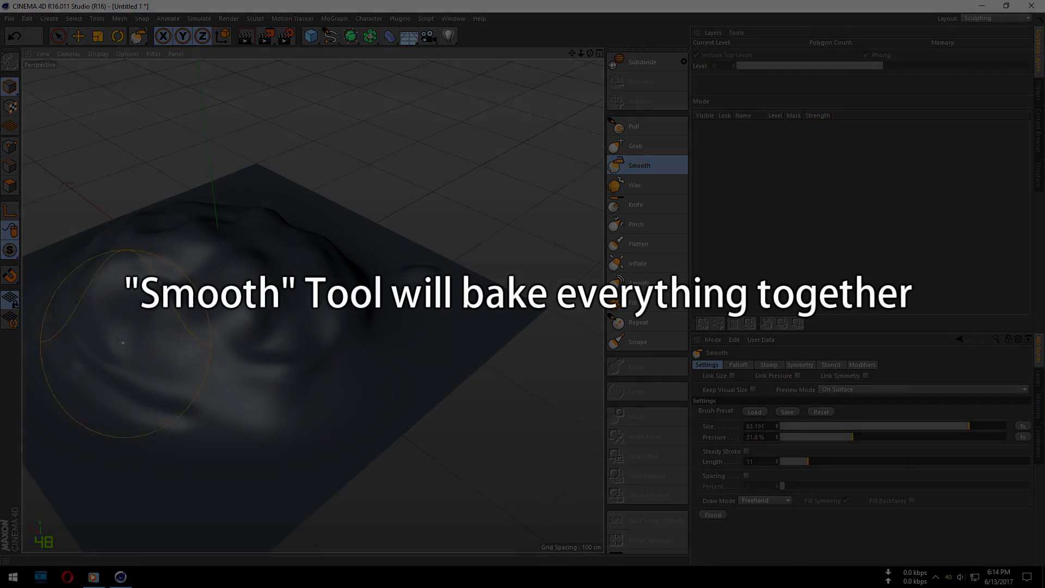
mouse_move(243, 258)
alt+mouse_down()
mouse_move(234, 377)
mouse_move(339, 346)
mouse_move(301, 376)
mouse_move(214, 354)
alt+mouse_up()
mouse_move(157, 375)
alt+mouse_down()
mouse_move(299, 281)
mouse_move(214, 384)
alt+mouse_up()
mouse_move(266, 292)
alt+mouse_down()
mouse_move(292, 249)
mouse_move(326, 367)
mouse_move(350, 285)
mouse_move(447, 266)
alt+mouse_up()
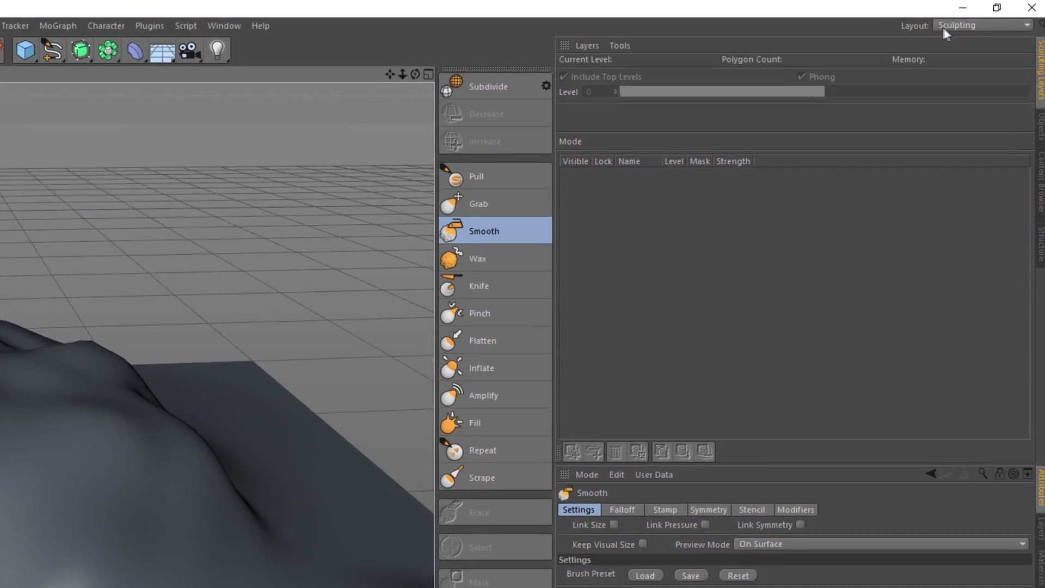
- Return to the Standard layout, deselect the terrain and orbit around the sculpted mound
click(974, 18)
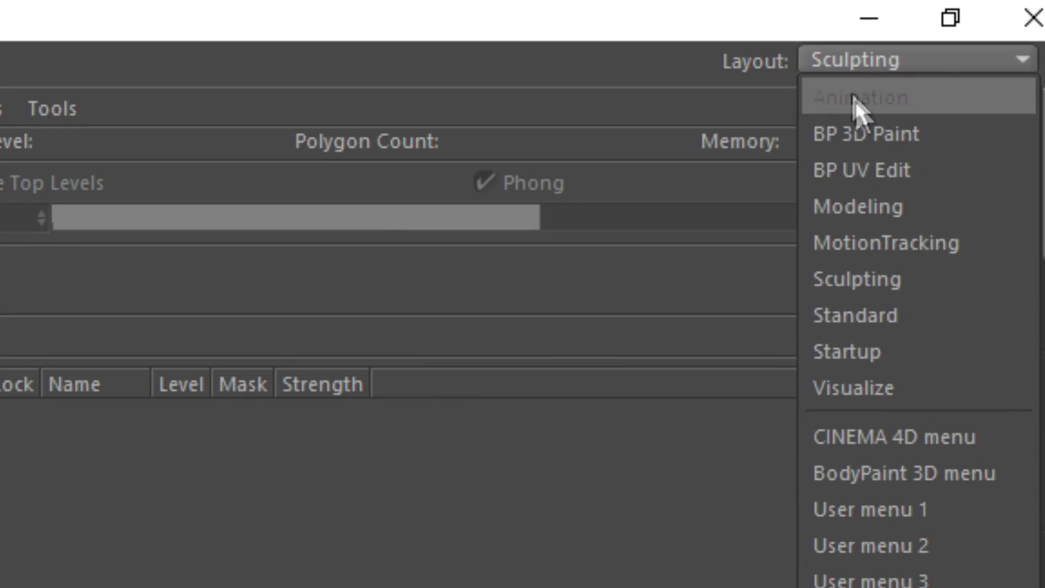
click(920, 314)
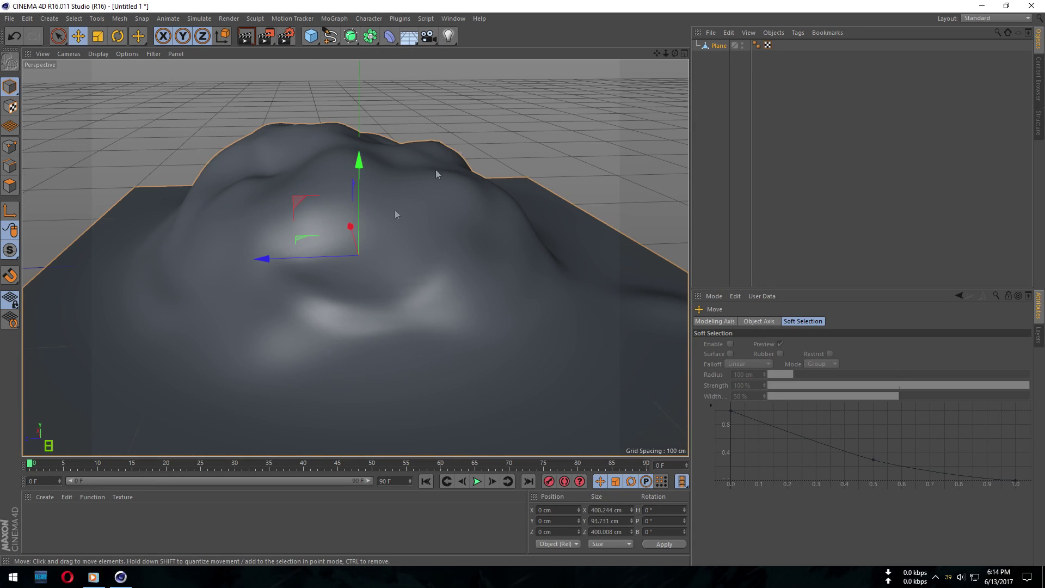
click(564, 100)
alt+drag(565, 100, 424, 196)
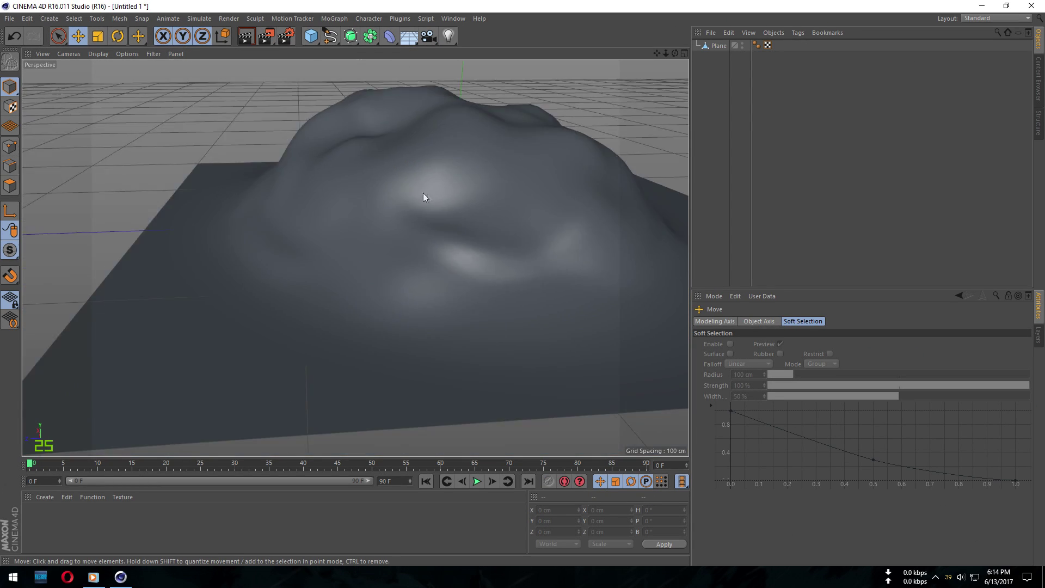
scroll(422, 193, up, 3)
mouse_move(660, 197)
alt+mouse_down()
mouse_move(350, 222)
mouse_move(541, 199)
mouse_move(357, 256)
mouse_move(347, 218)
alt+mouse_up()
scroll(354, 219, down, 2)
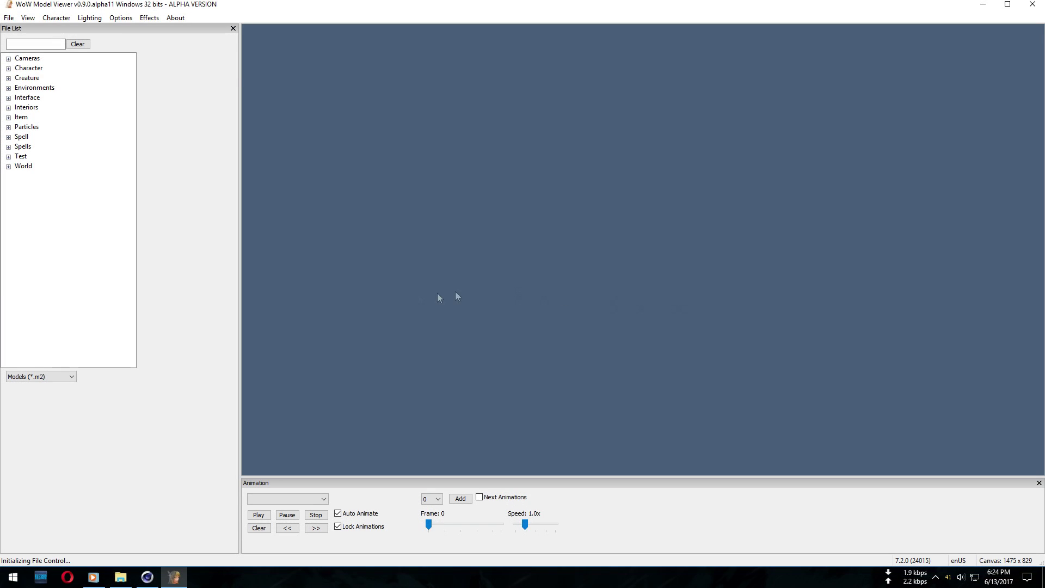
- Export the kalidarrock.blp texture to the desktop as texture 1.png
click(80, 374)
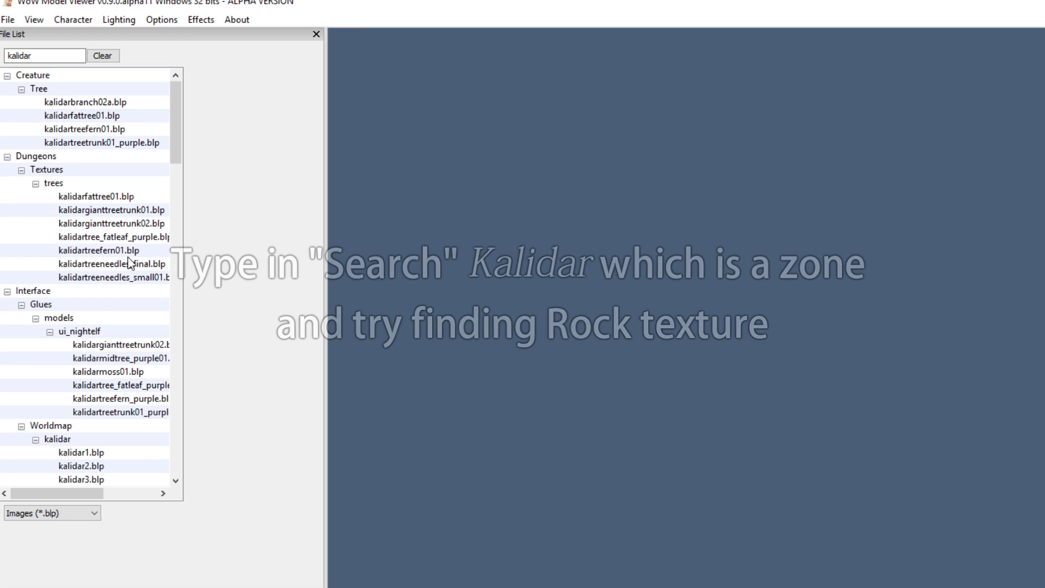
scroll(129, 272, down, 5)
scroll(127, 280, down, 5)
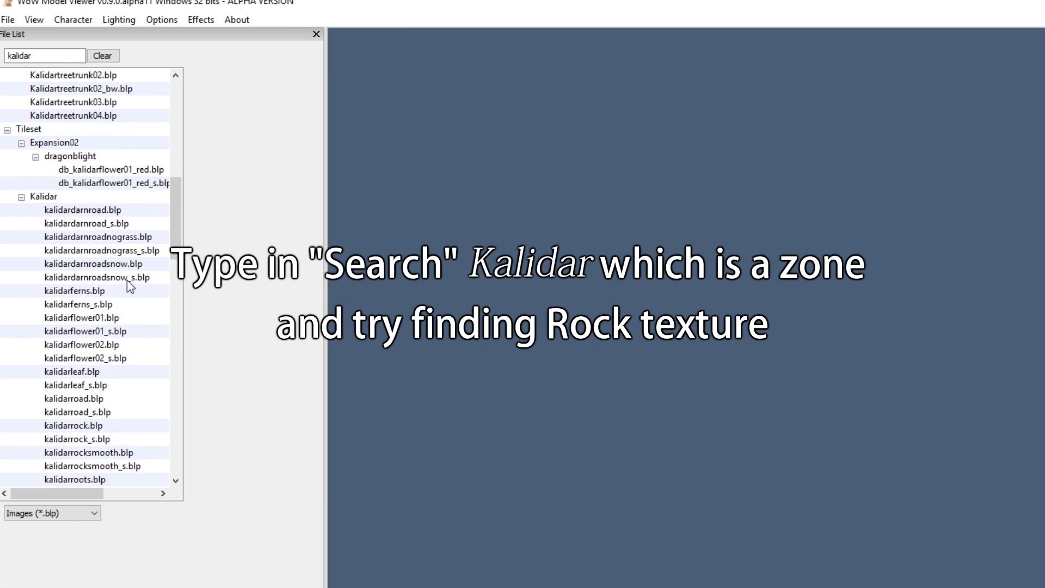
click(100, 438)
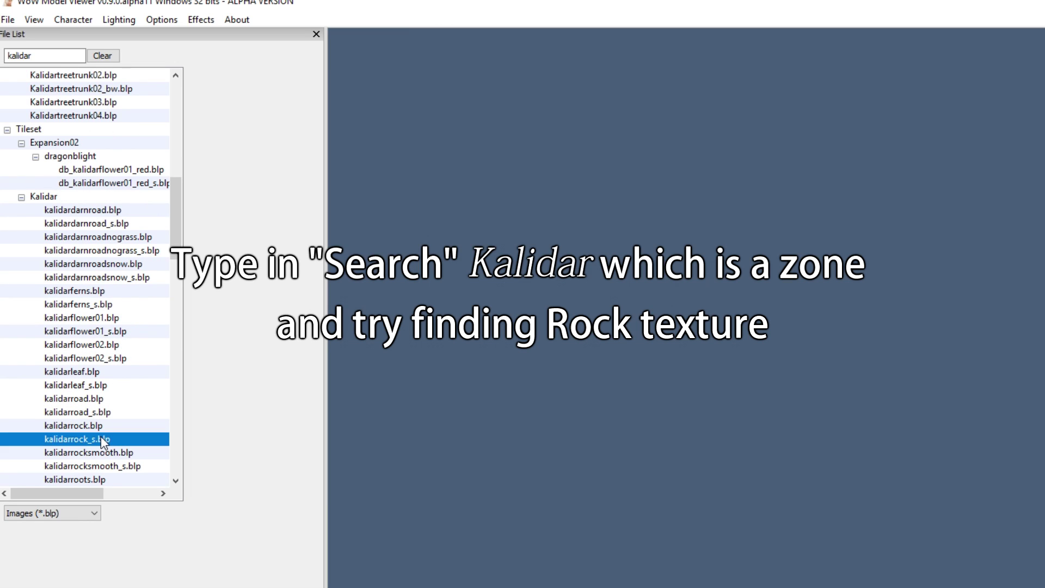
click(75, 393)
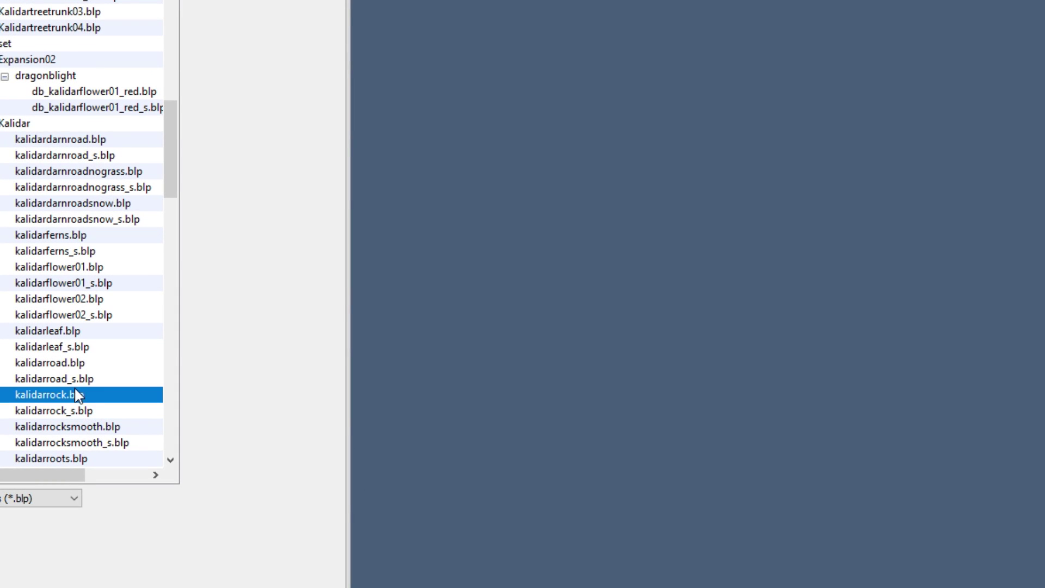
right_click(18, 392)
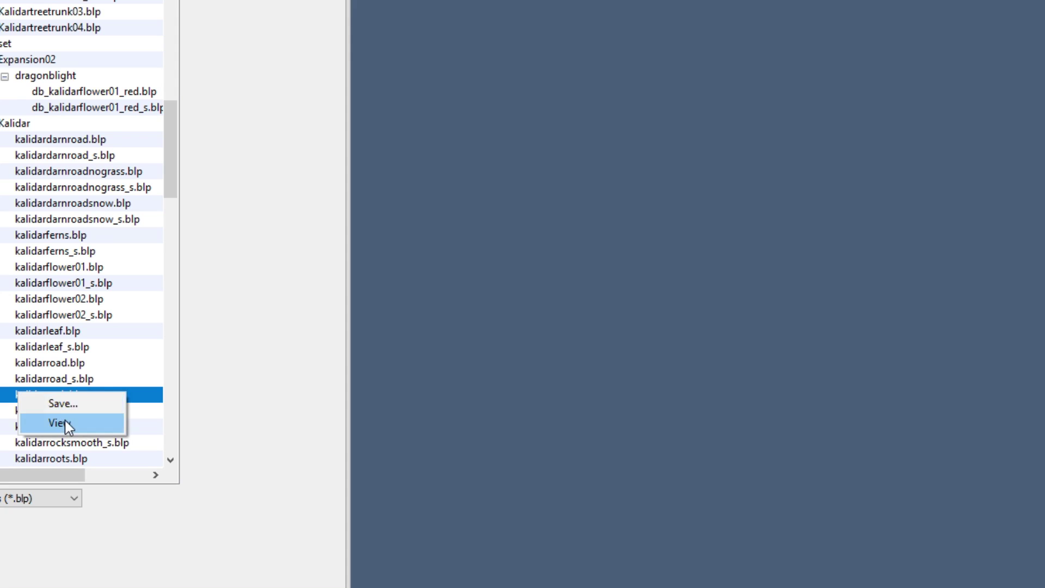
click(60, 403)
text(texture 1)
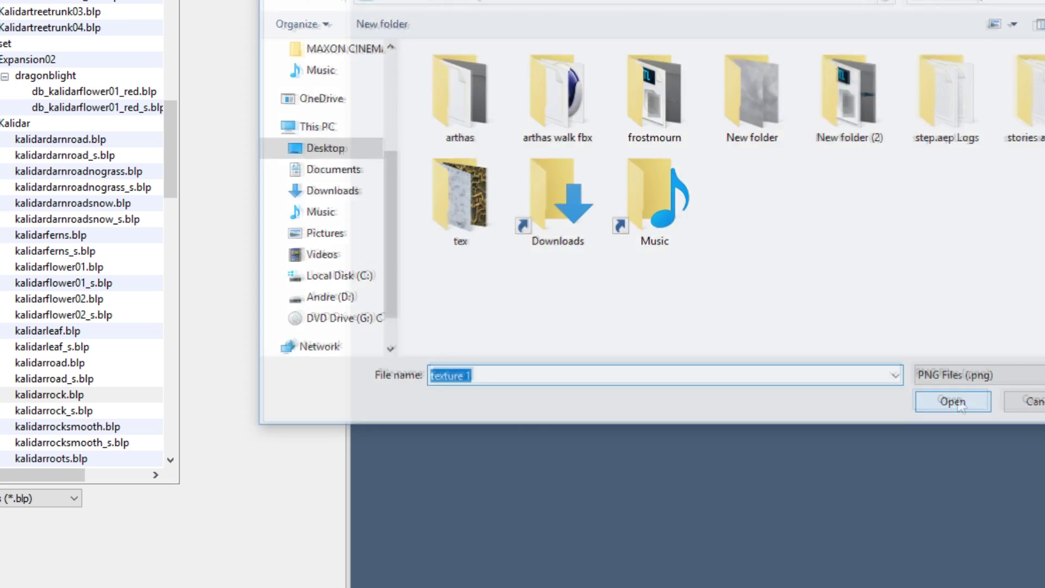
click(960, 403)
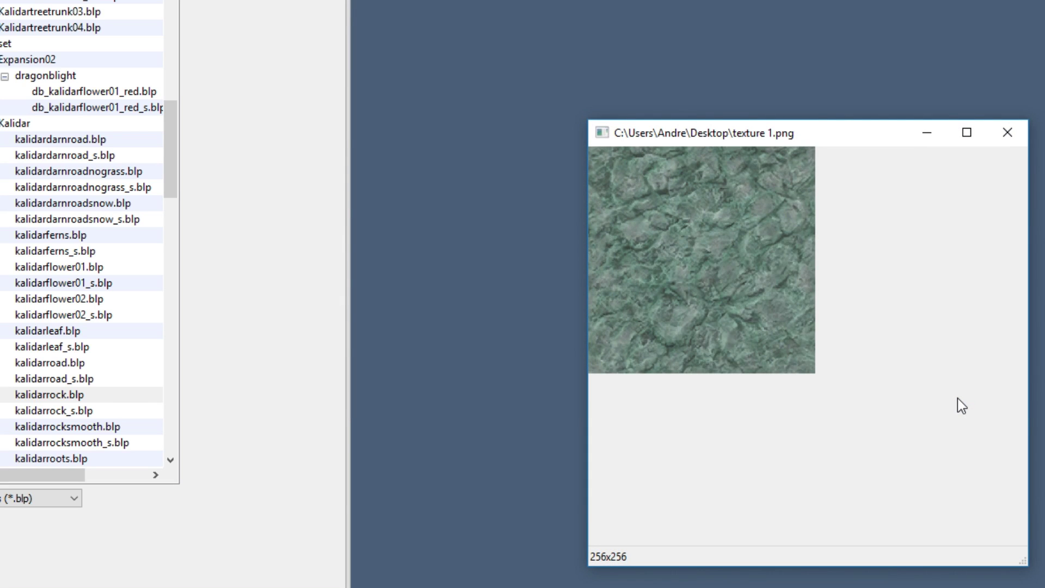
click(1005, 137)
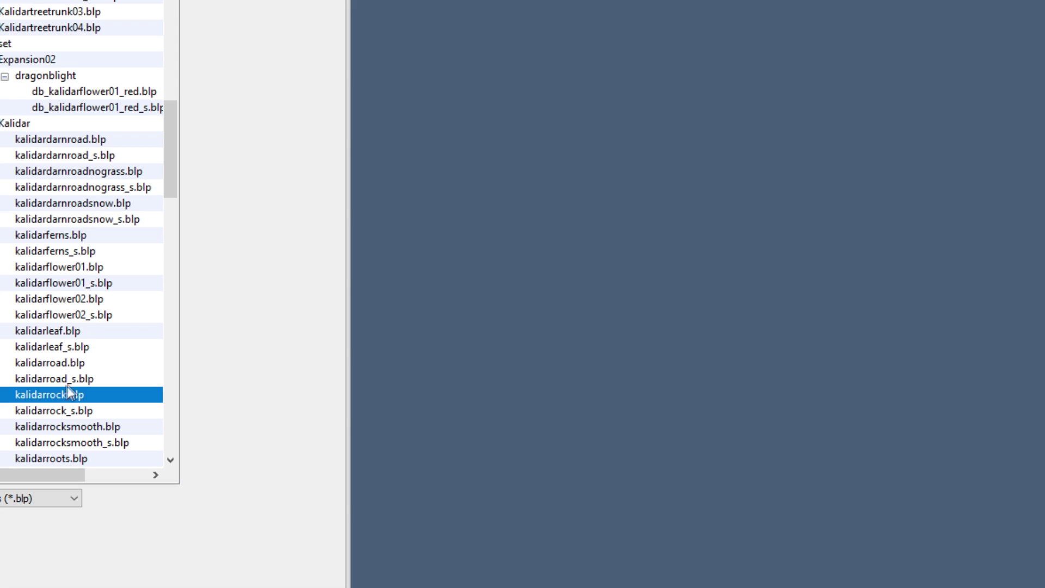
- Export the kalidarflower01.blp texture to the desktop as texture 2.png
right_click(71, 270)
click(120, 298)
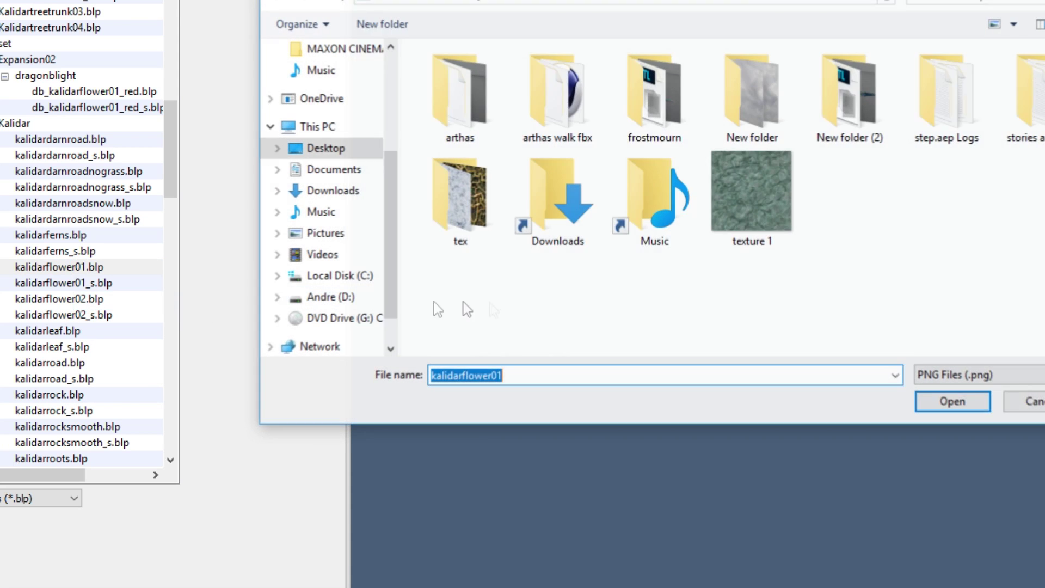
text(texture 2)
key(Return)
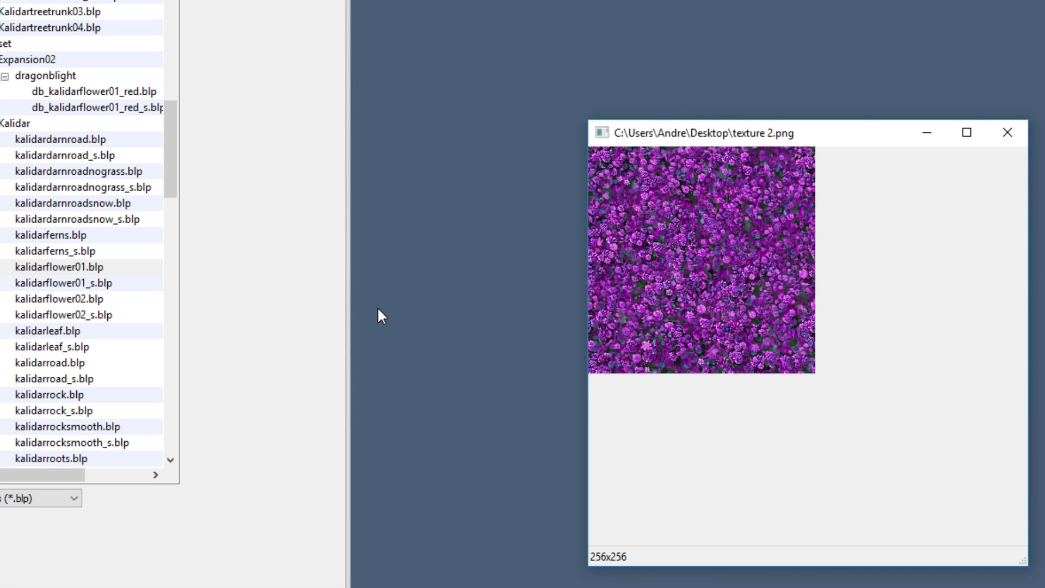
click(1007, 132)
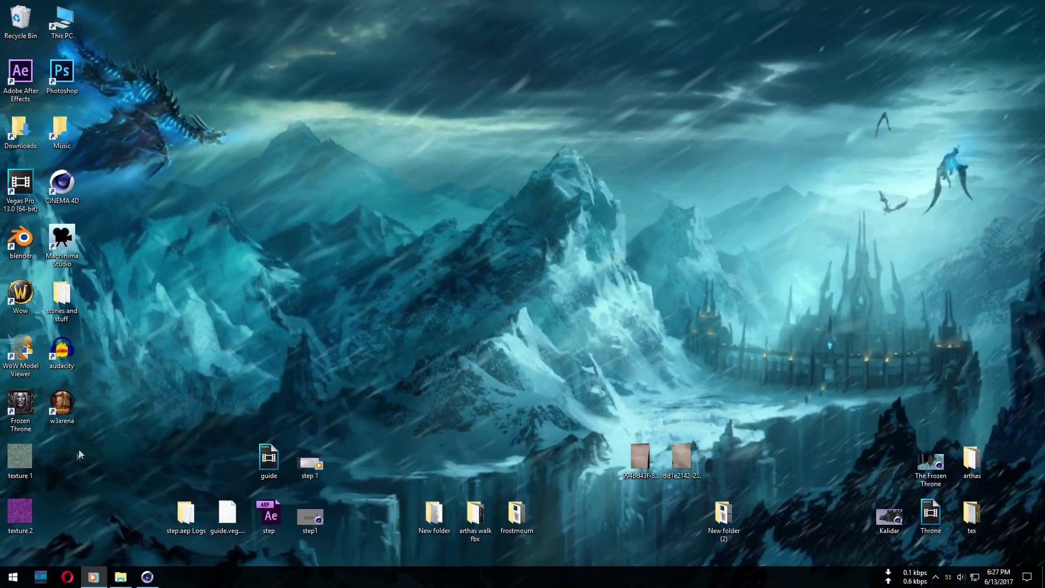
- Move texture 1 and texture 2 into a new desktop folder named Textures, then drag texture 1 into Cinema 4D
mouse_move(78, 449)
mouse_down()
mouse_move(21, 520)
mouse_move(207, 396)
mouse_up()
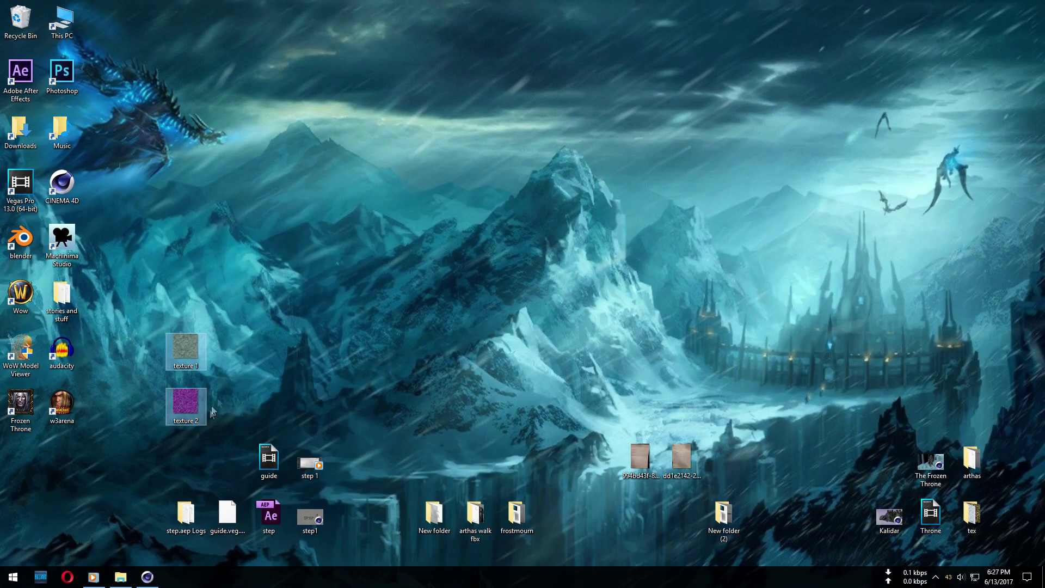
right_click(238, 391)
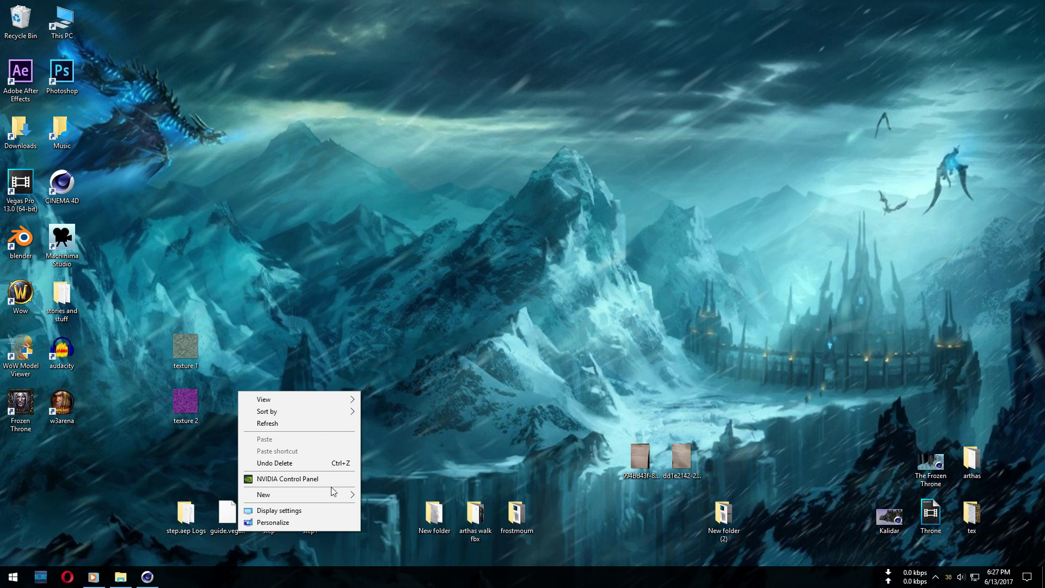
mouse_move(298, 494)
click(366, 370)
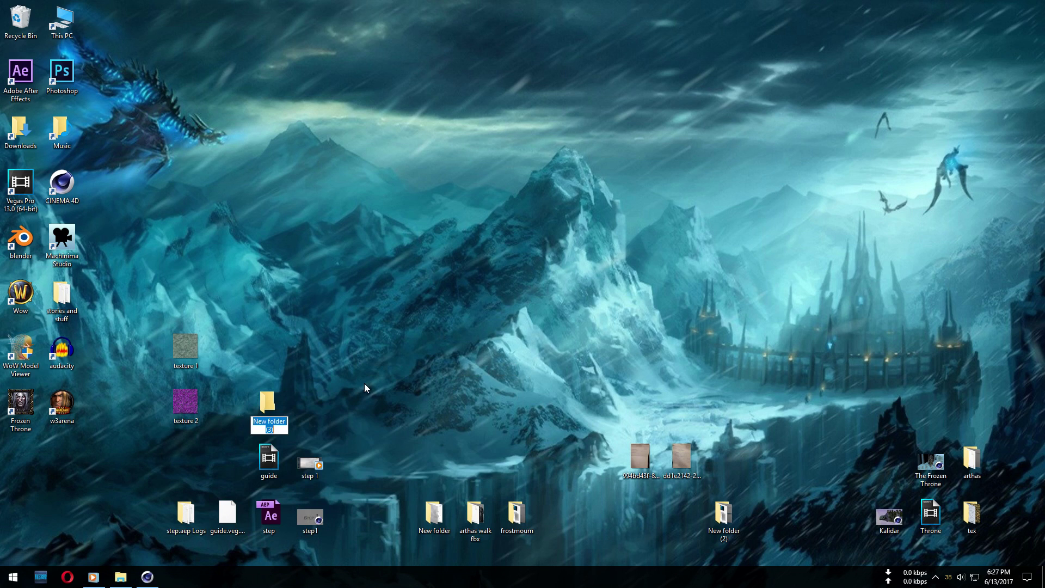
text(Textures)
key(Return)
mouse_move(134, 318)
mouse_down()
mouse_move(190, 405)
mouse_move(267, 404)
mouse_up()
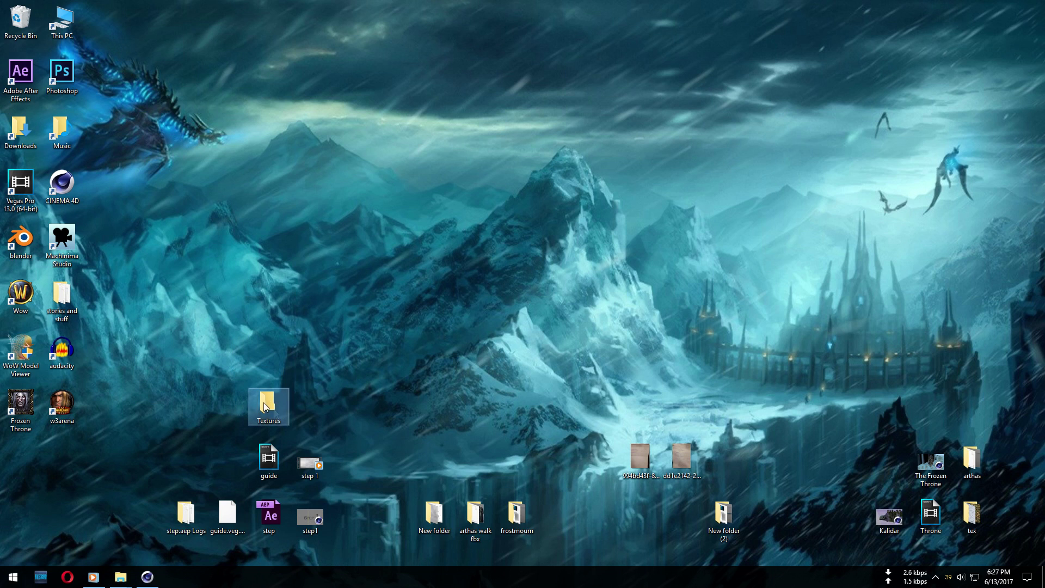
mouse_move(119, 577)
click(192, 524)
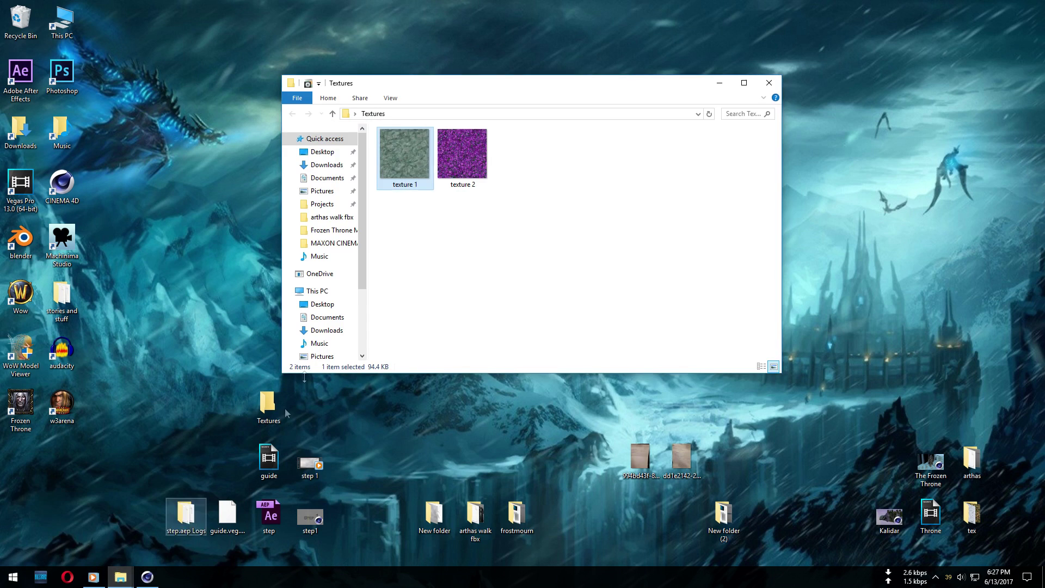
mouse_move(418, 163)
mouse_down()
mouse_move(165, 553)
mouse_move(165, 531)
mouse_up()
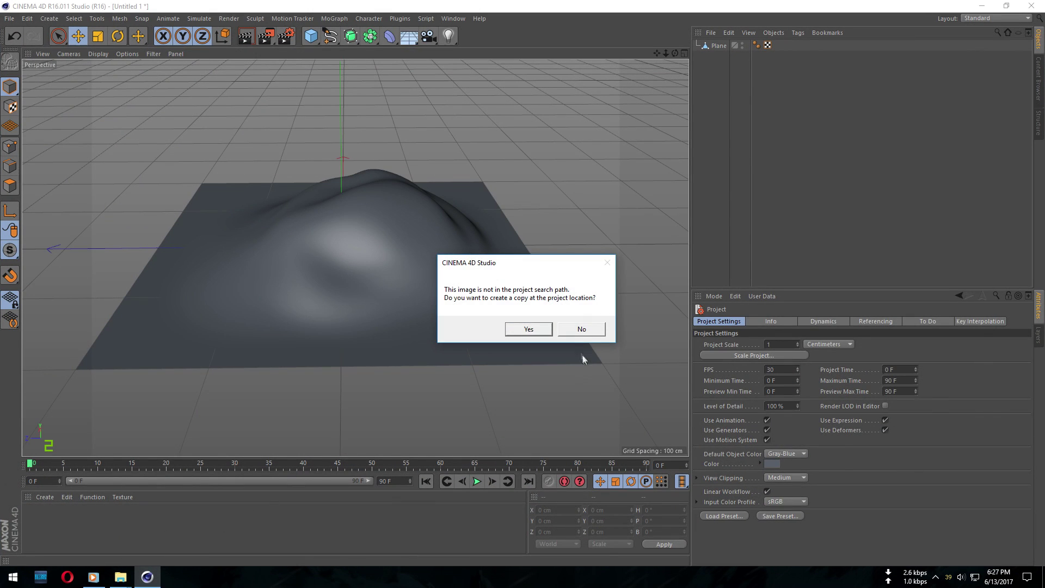
- Apply the texture 1 material to the terrain plane, tiled at 0.5% Length U and V
click(583, 330)
drag(86, 518, 256, 348)
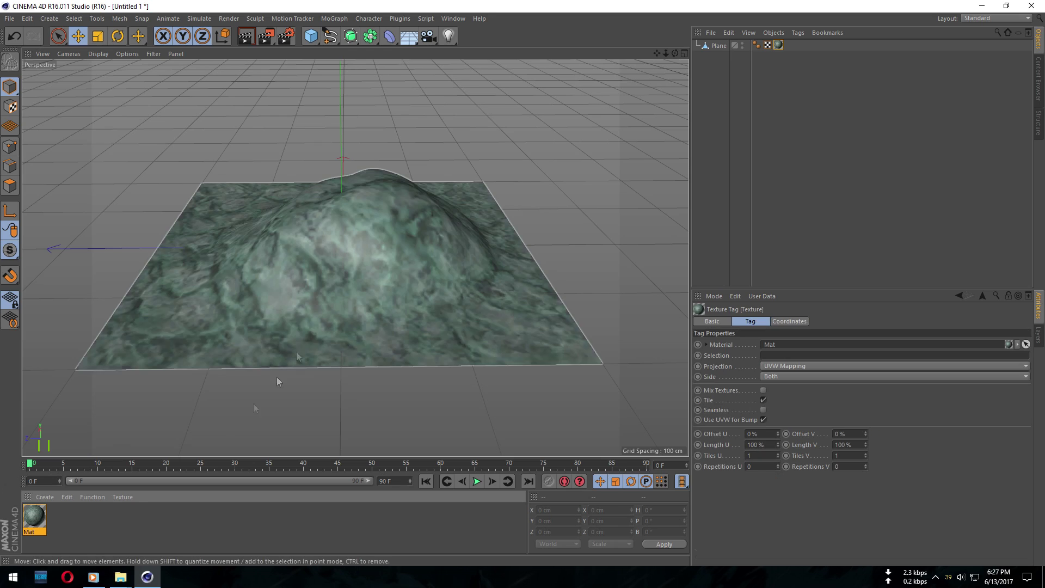
double_click(35, 522)
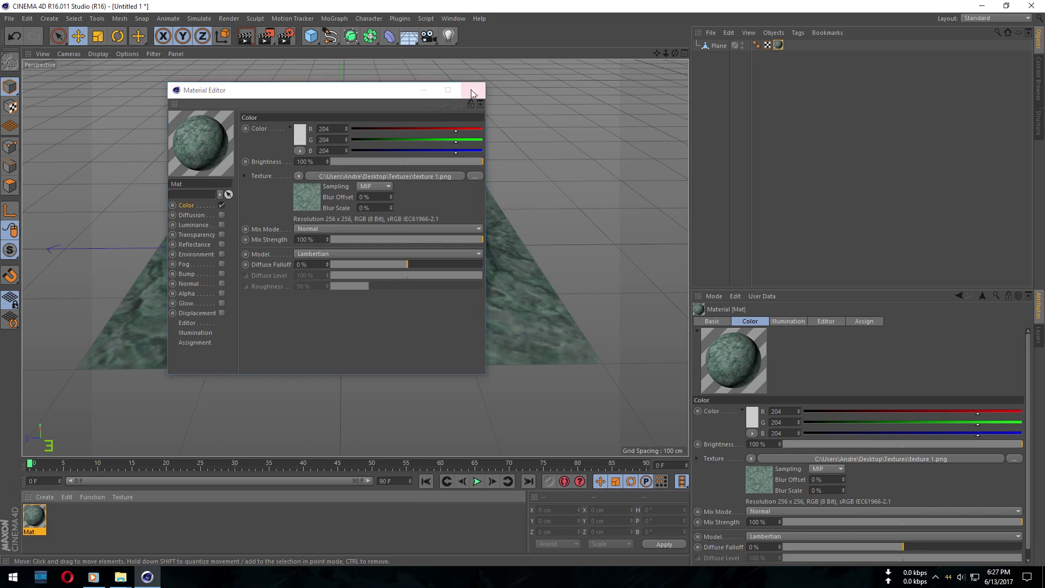
click(472, 89)
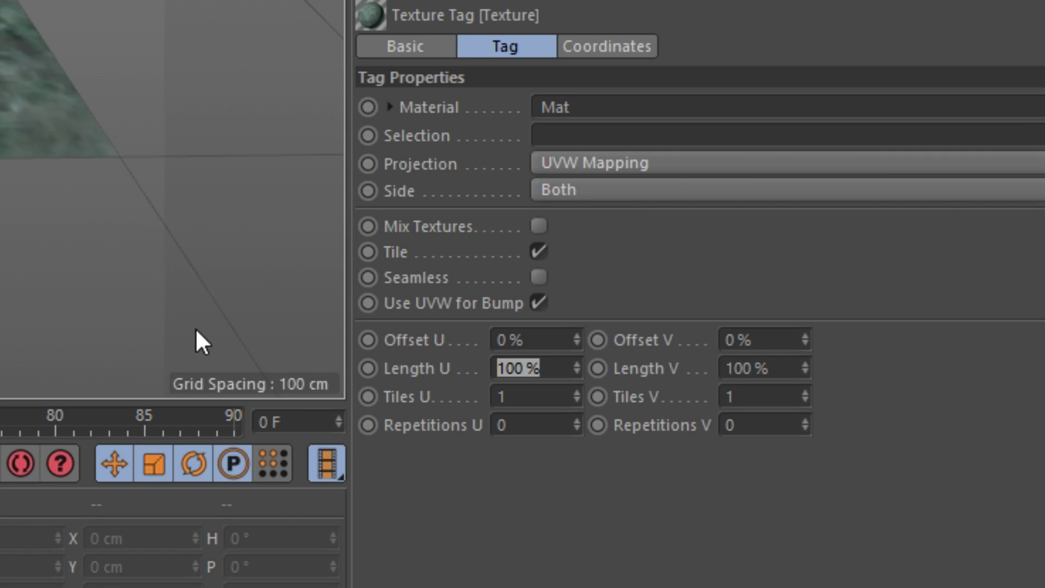
text(0.5)
key(Return)
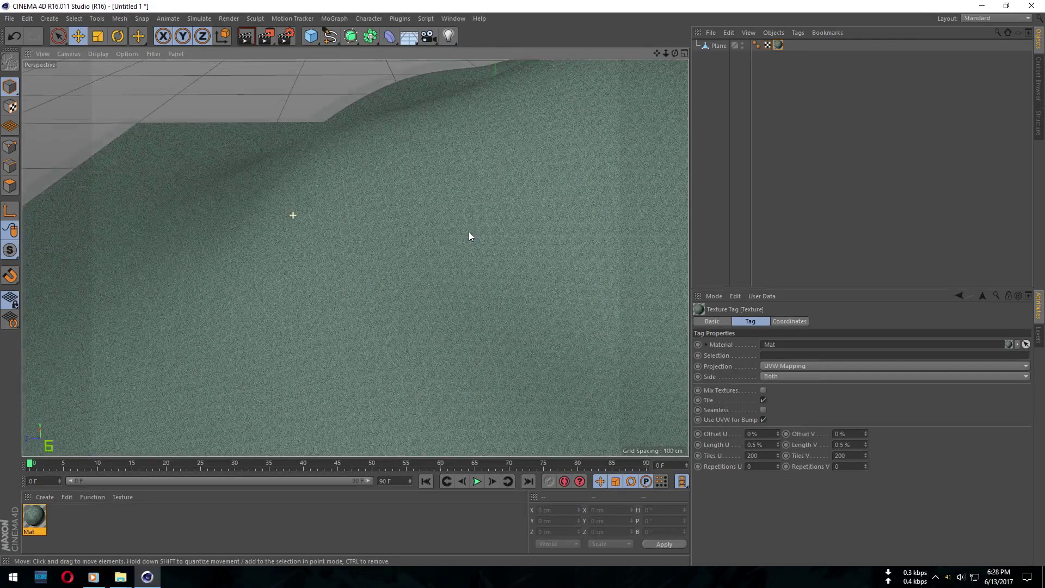
scroll(469, 231, up, 3)
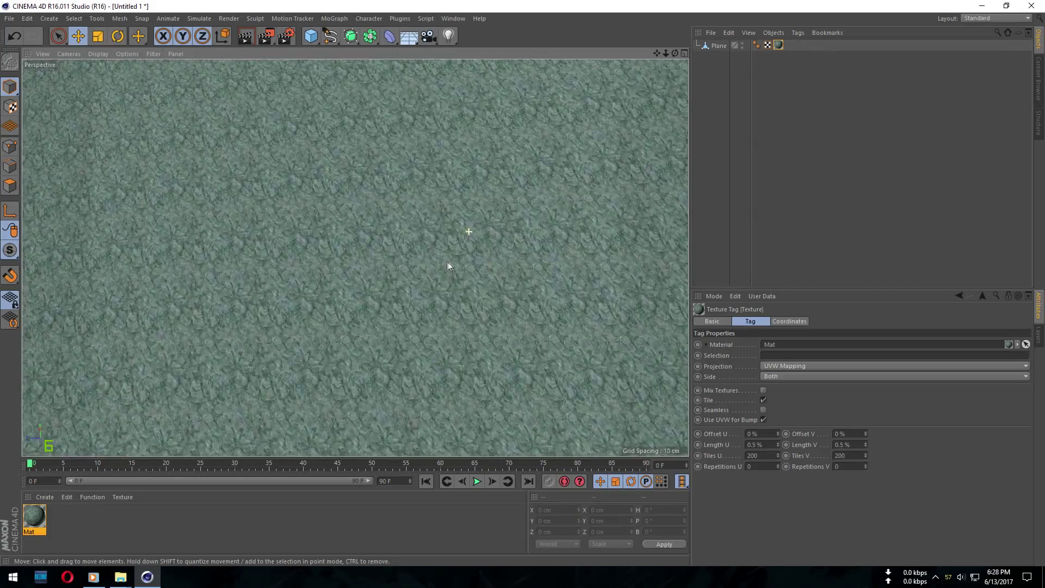
scroll(455, 253, up, 3)
mouse_move(405, 293)
alt+mouse_down()
mouse_move(421, 220)
mouse_move(310, 215)
mouse_move(464, 258)
mouse_move(383, 267)
mouse_move(340, 303)
alt+mouse_up()
- Bake the terrain texture with Bake Object to a PNG in the Desktop folder
click(774, 33)
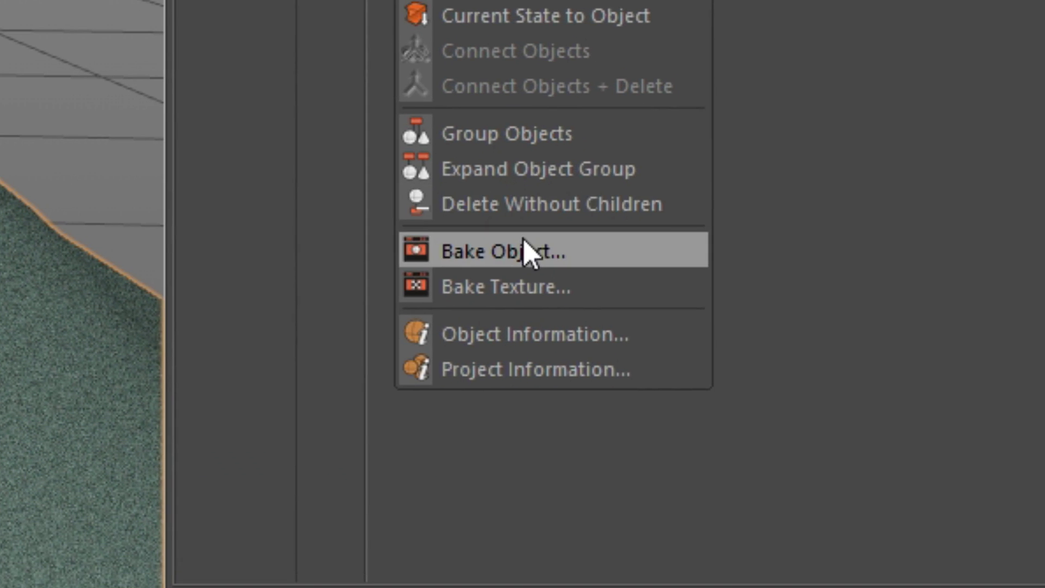
click(642, 469)
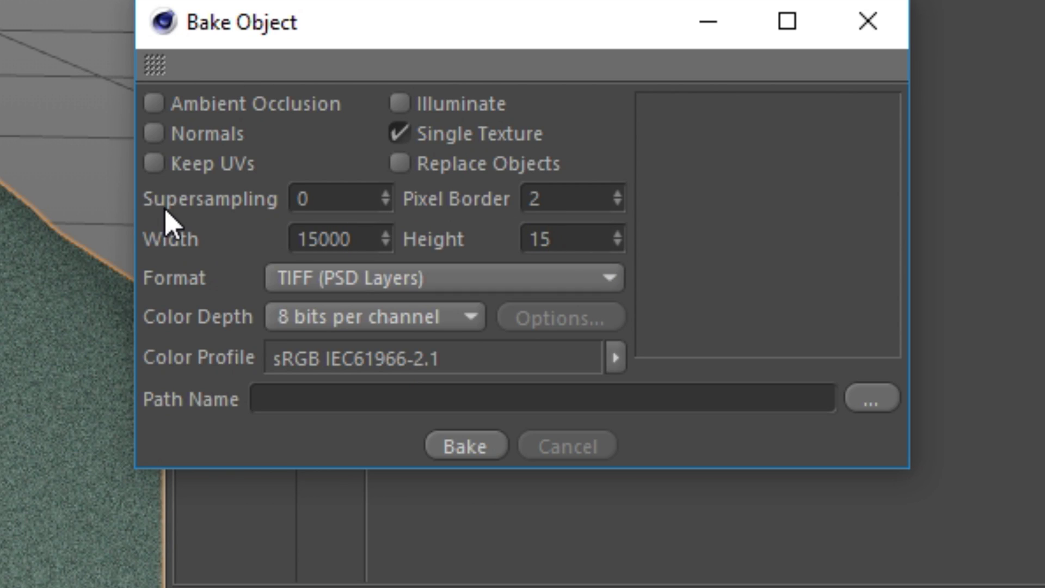
click(493, 289)
click(447, 583)
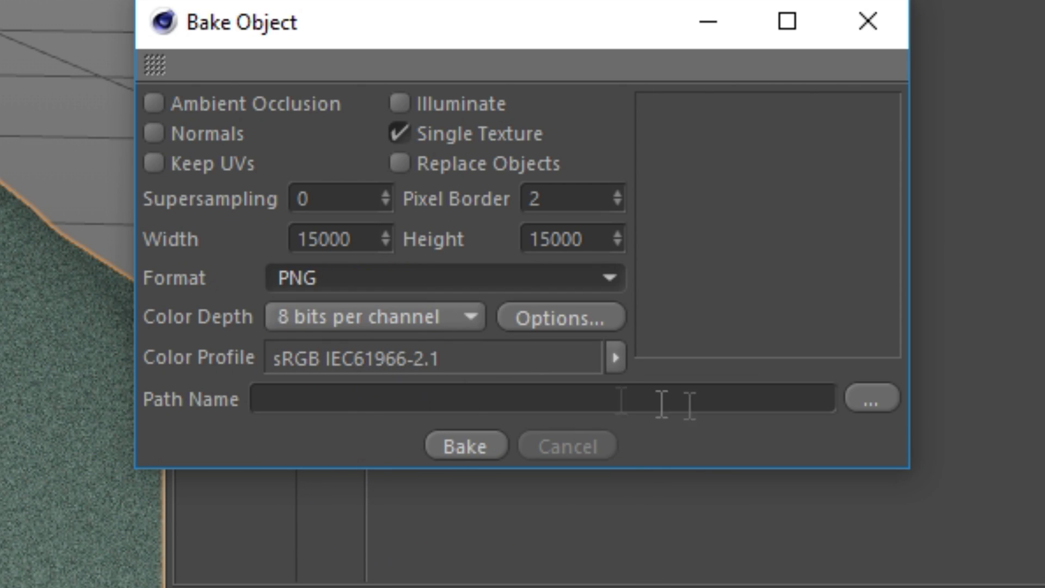
click(856, 408)
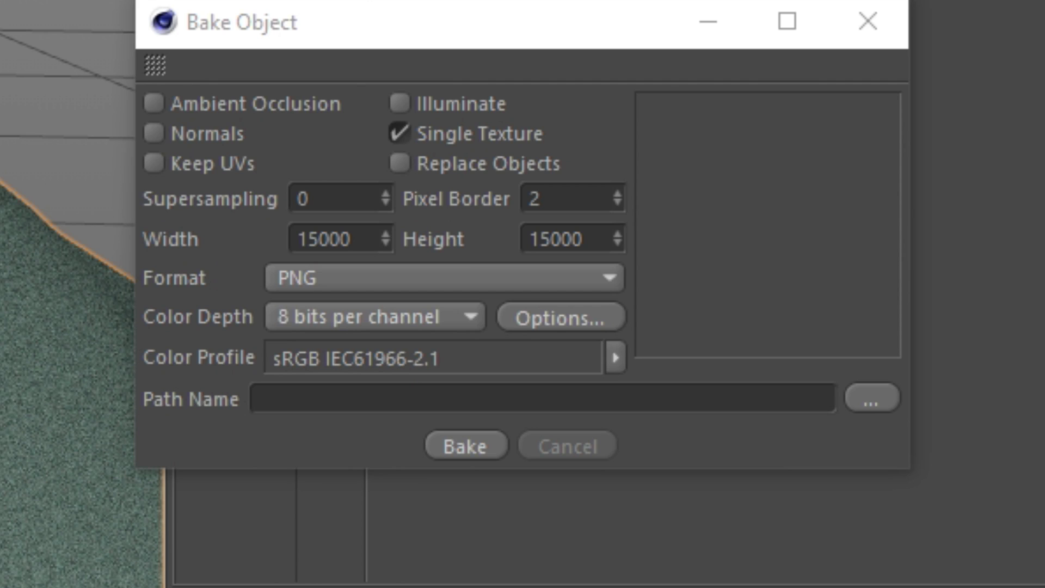
key(Return)
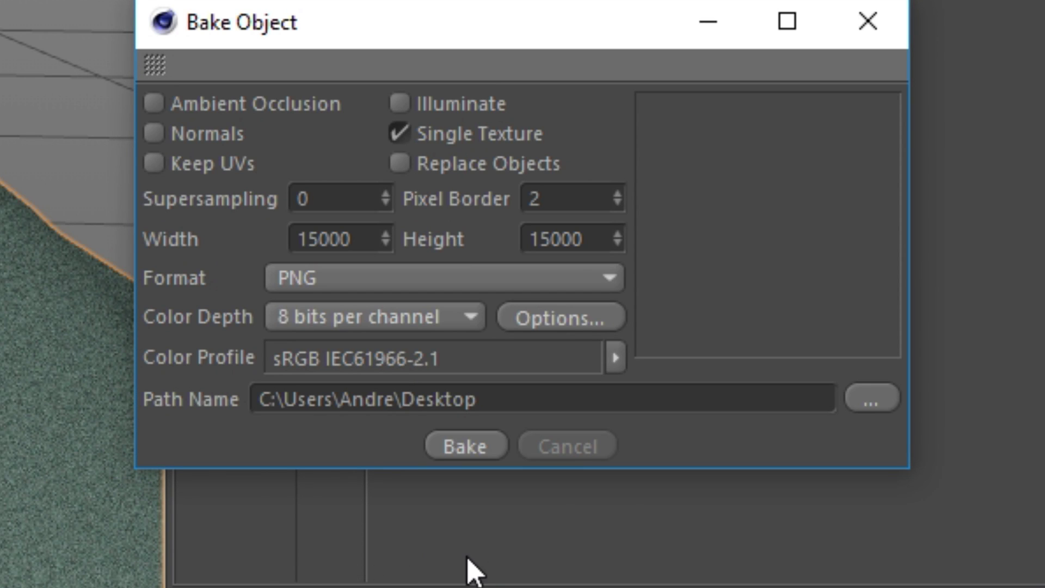
click(490, 457)
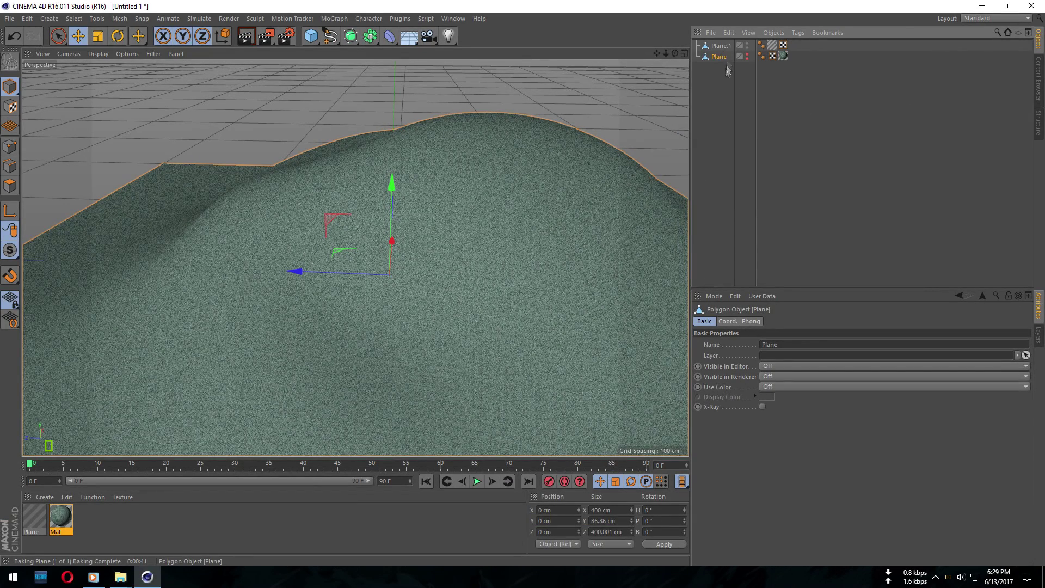
- Delete the original Plane and the Mat material, then check the baked Plane material's PlaneSurface_Color.png
click(744, 71)
drag(720, 58, 808, 56)
key(Delete)
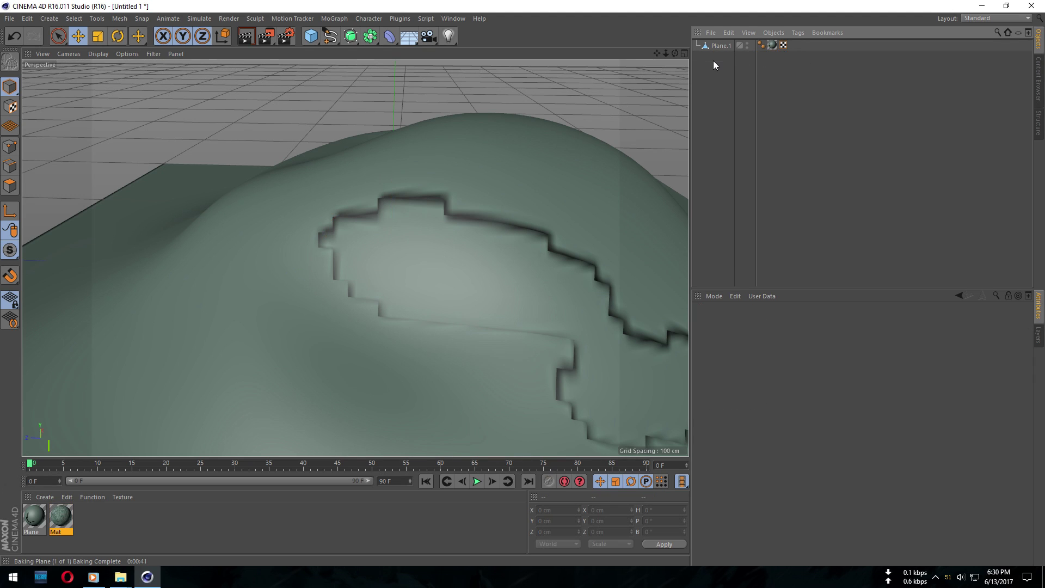
click(59, 524)
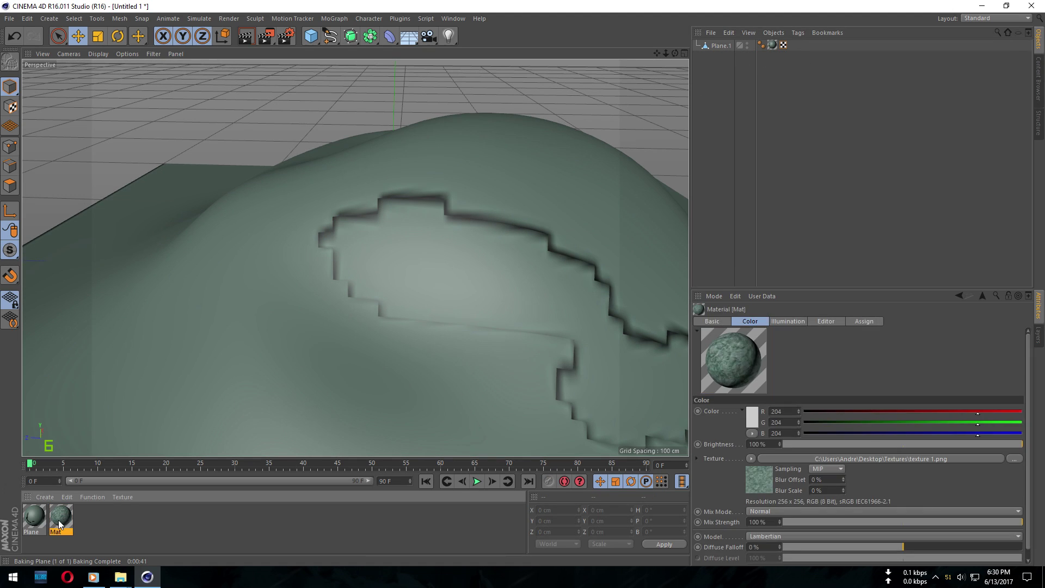
key(Delete)
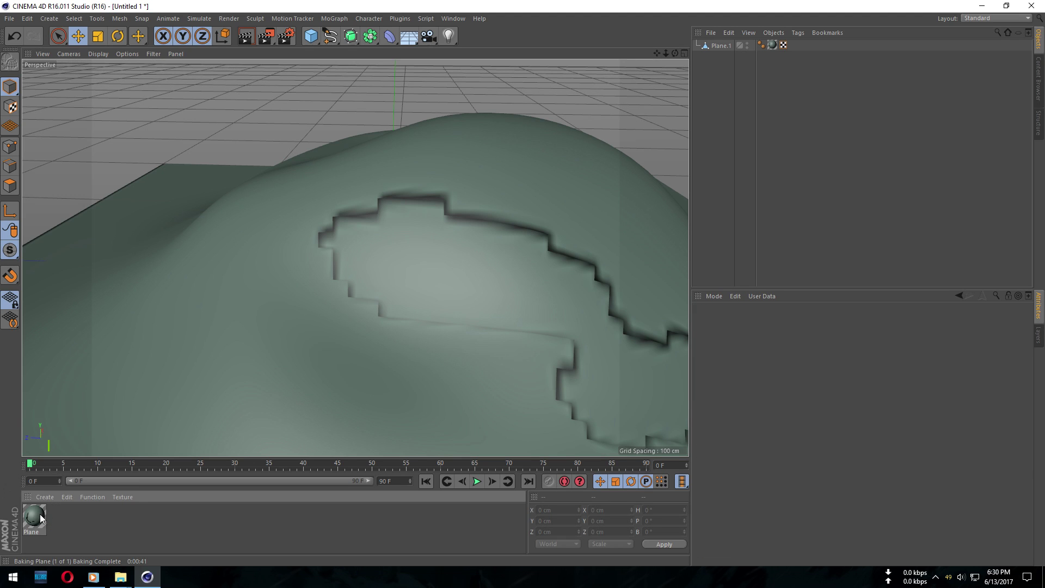
double_click(40, 514)
click(217, 227)
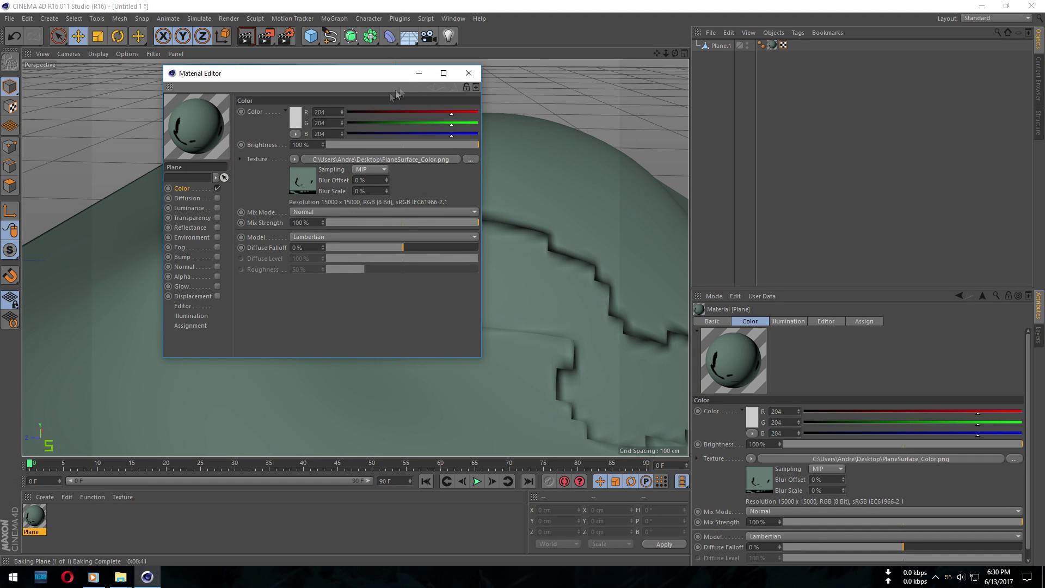
- Rename the terrain's Plane material to 'Baked Texture'
click(468, 73)
right_click(36, 520)
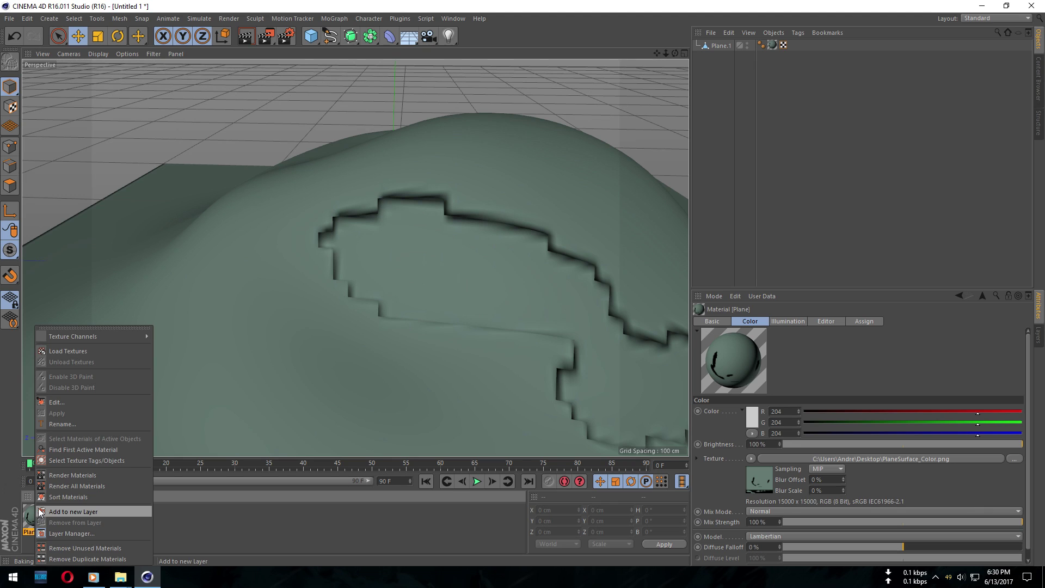
click(65, 474)
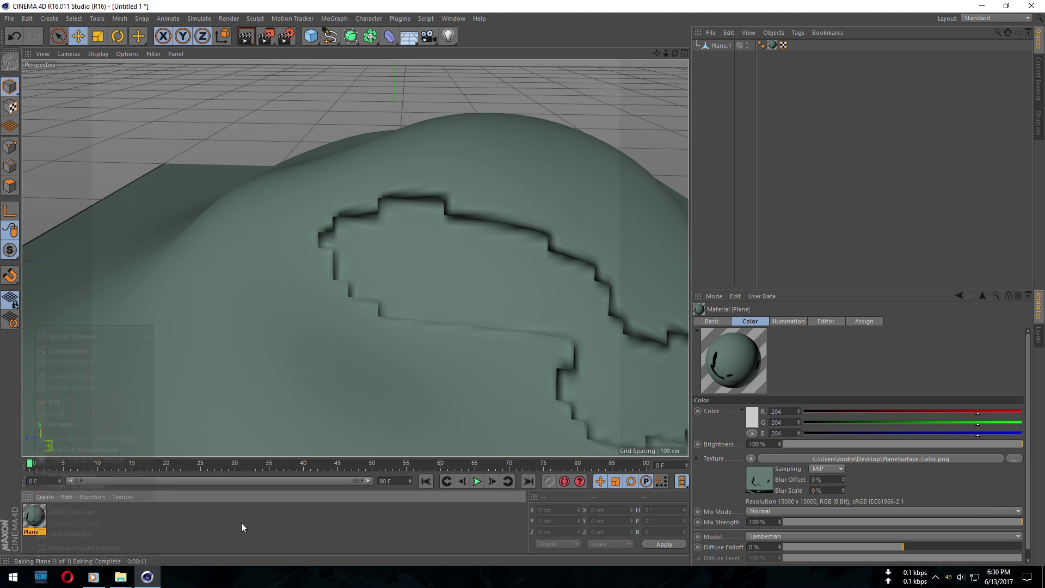
double_click(39, 526)
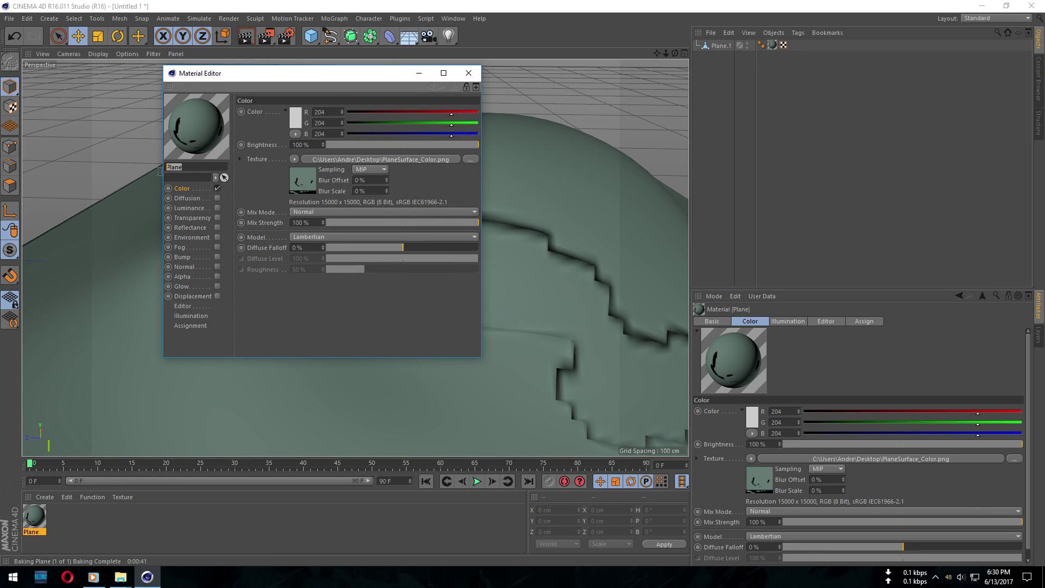
text(Baked Texture)
key(Return)
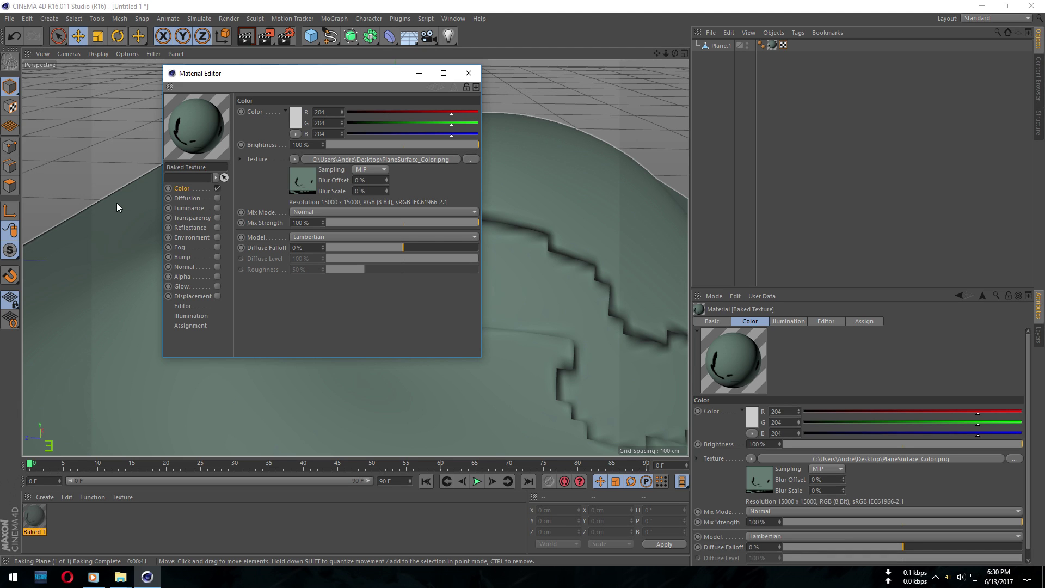
click(468, 73)
- Render the view to check the textured hill, then clear the render
scroll(488, 291, down, 3)
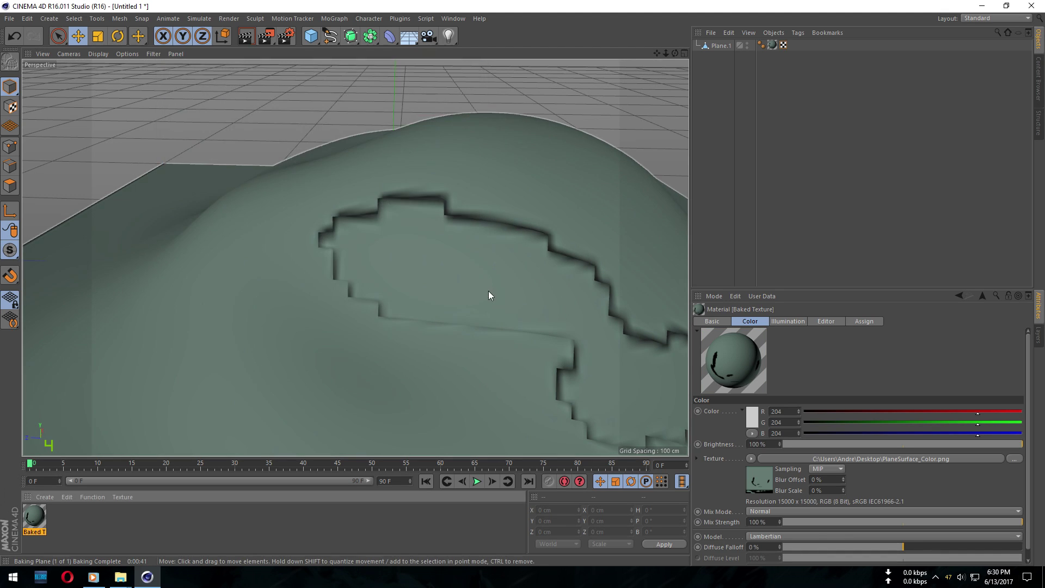
scroll(488, 291, down, 2)
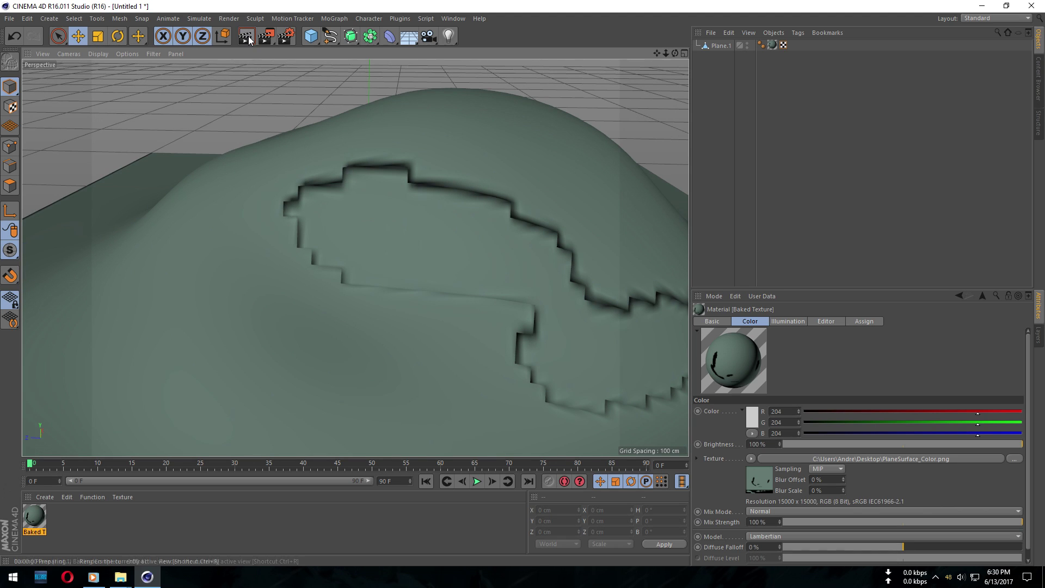
click(249, 41)
click(413, 167)
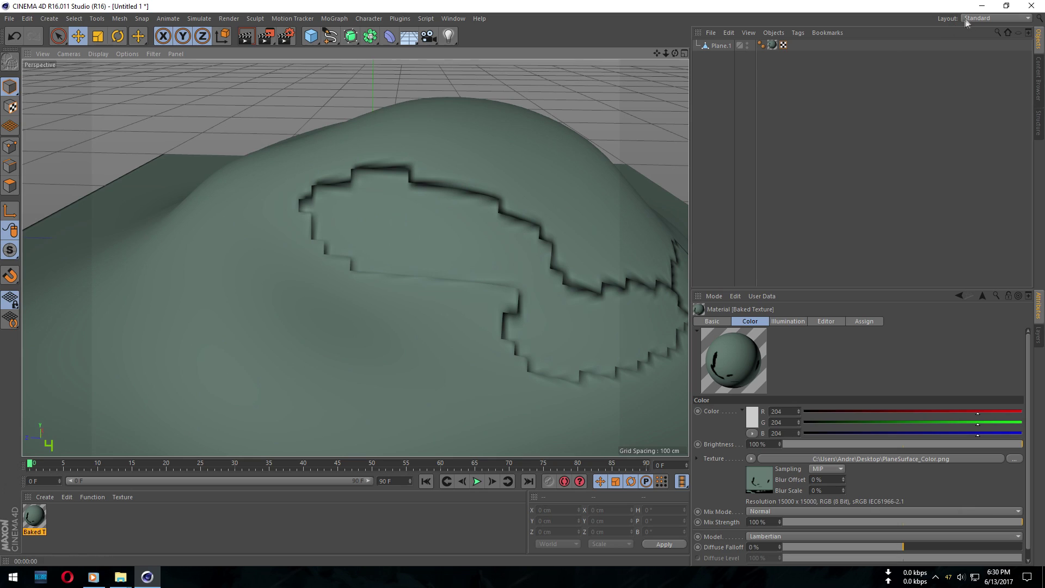
click(976, 18)
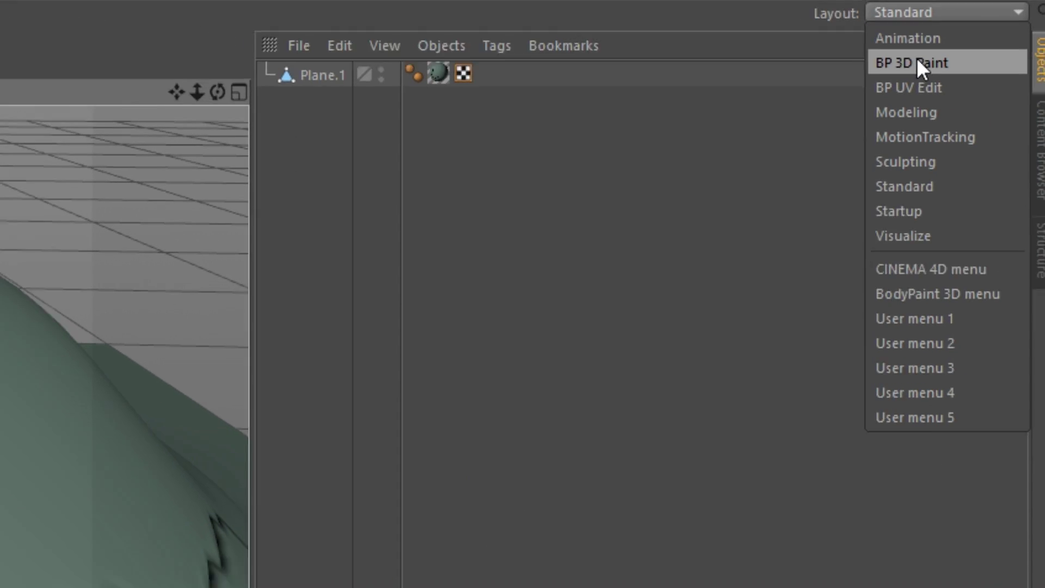
- Switch to BP 3D Paint and run the Paint Setup Wizard on Plane.1 with 15000 maximum texture size
click(920, 64)
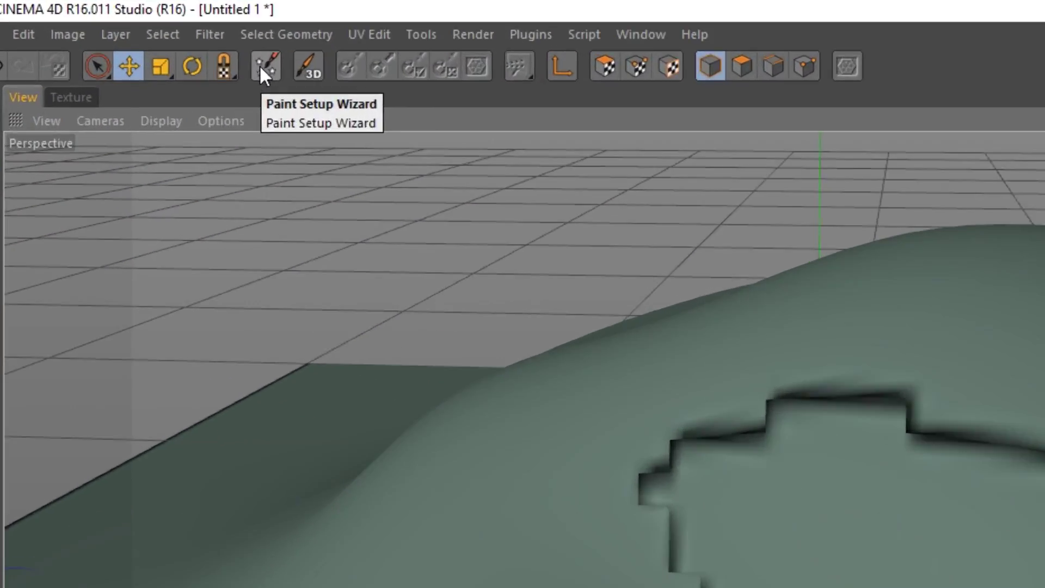
click(144, 37)
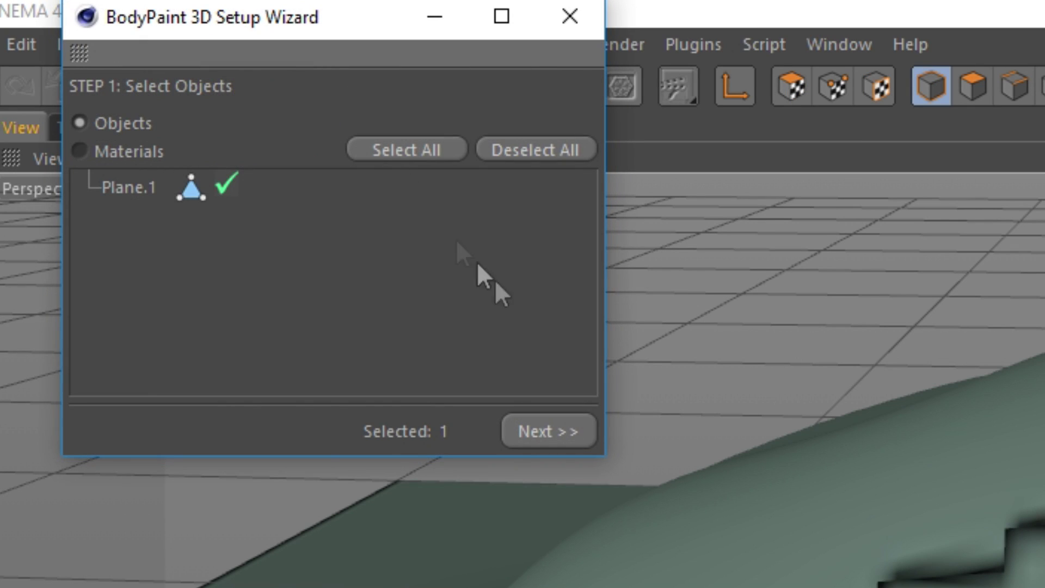
click(569, 427)
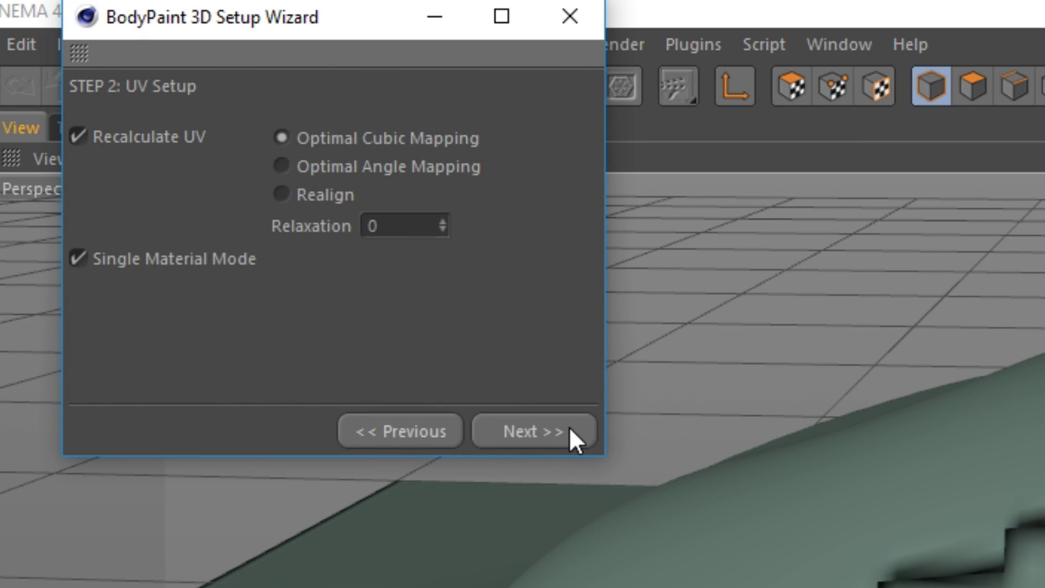
click(569, 428)
double_click(425, 276)
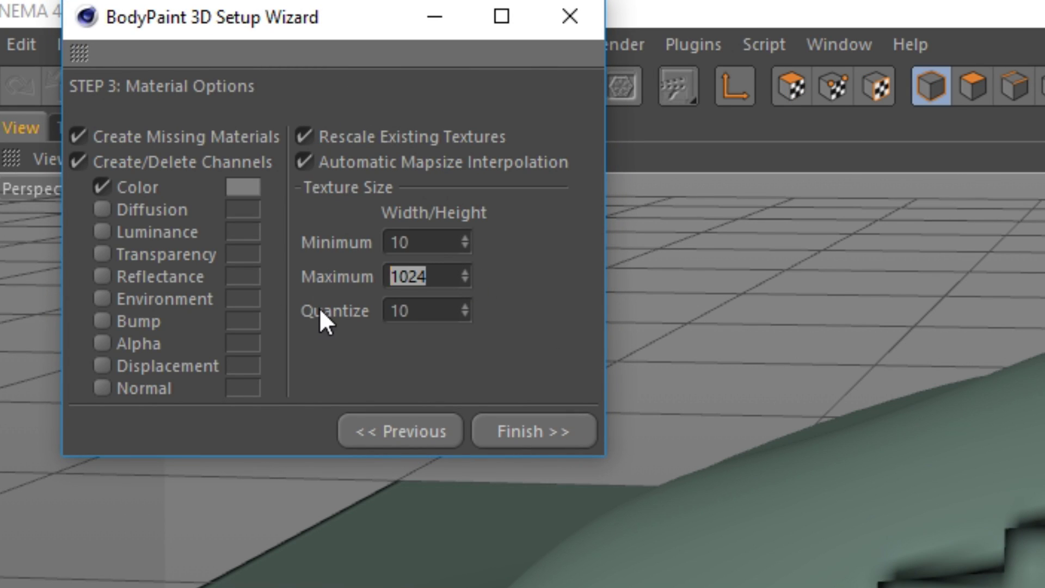
text(15000)
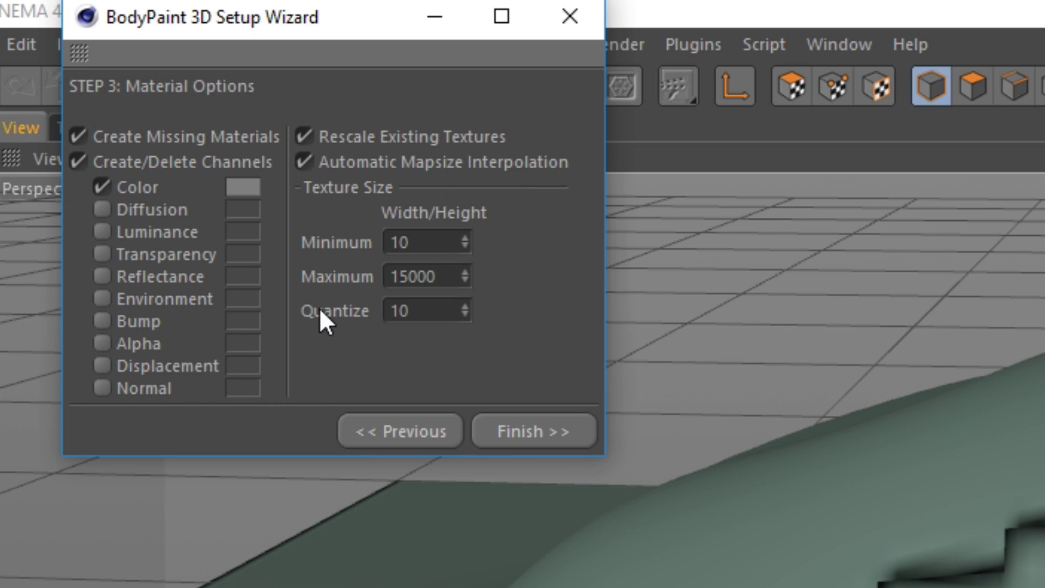
click(534, 436)
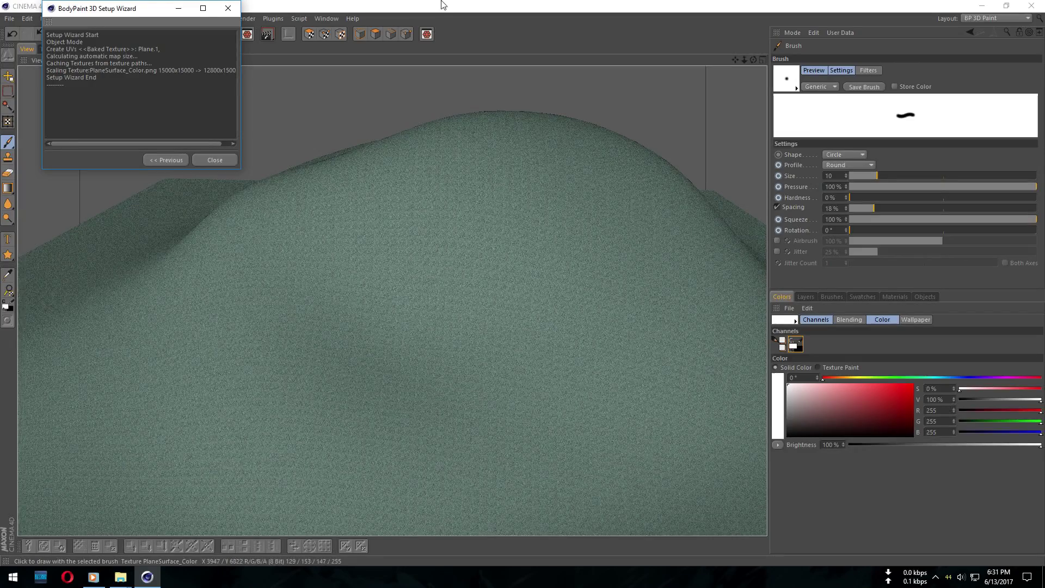
- Set brush size to 571, test and undo a white stroke, then return to the Standard layout
click(215, 159)
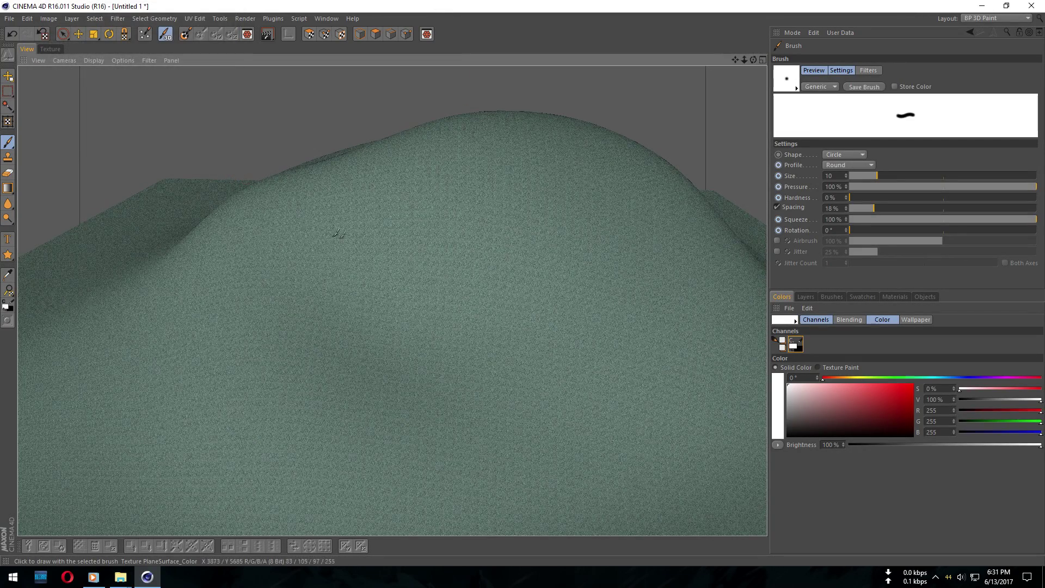
middle_drag(364, 263, 693, 251)
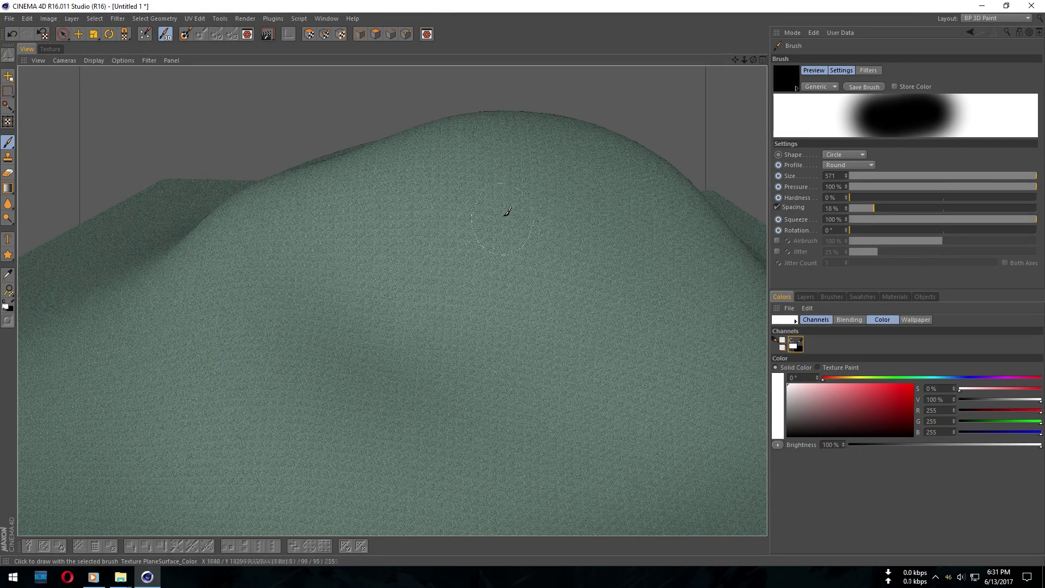
drag(506, 212, 618, 160)
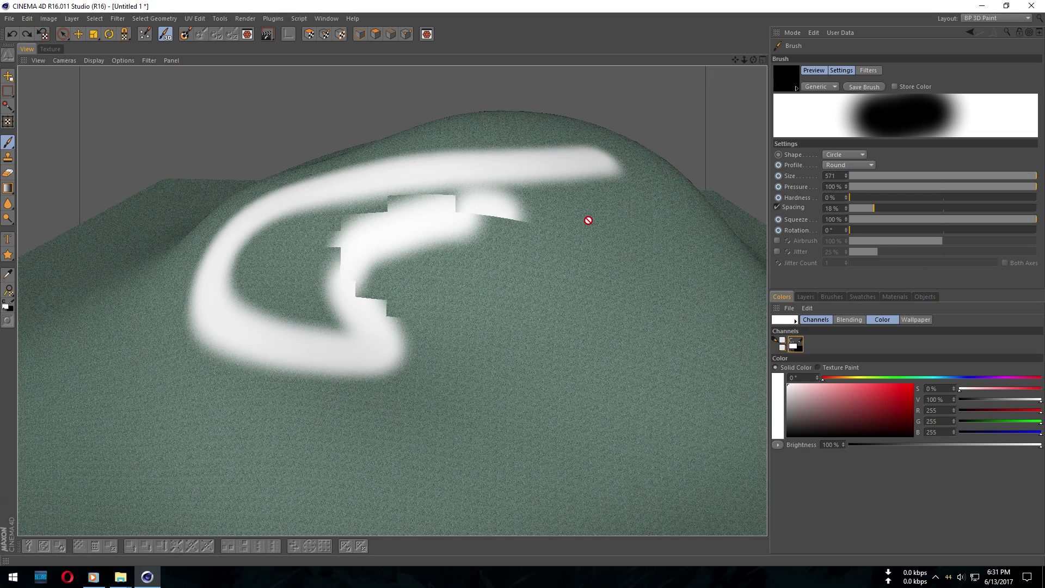
key(ctrl+z)
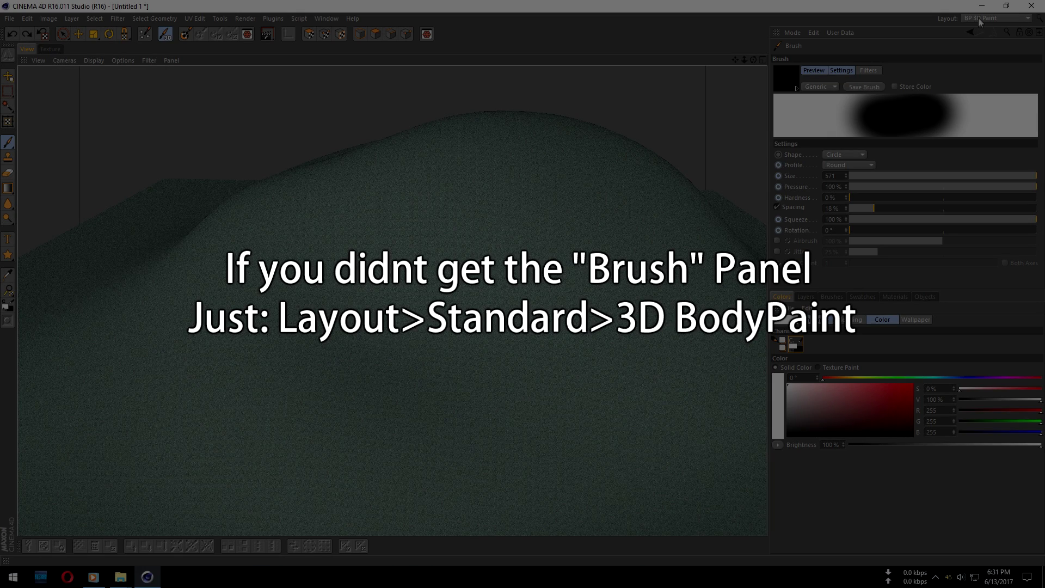
click(978, 18)
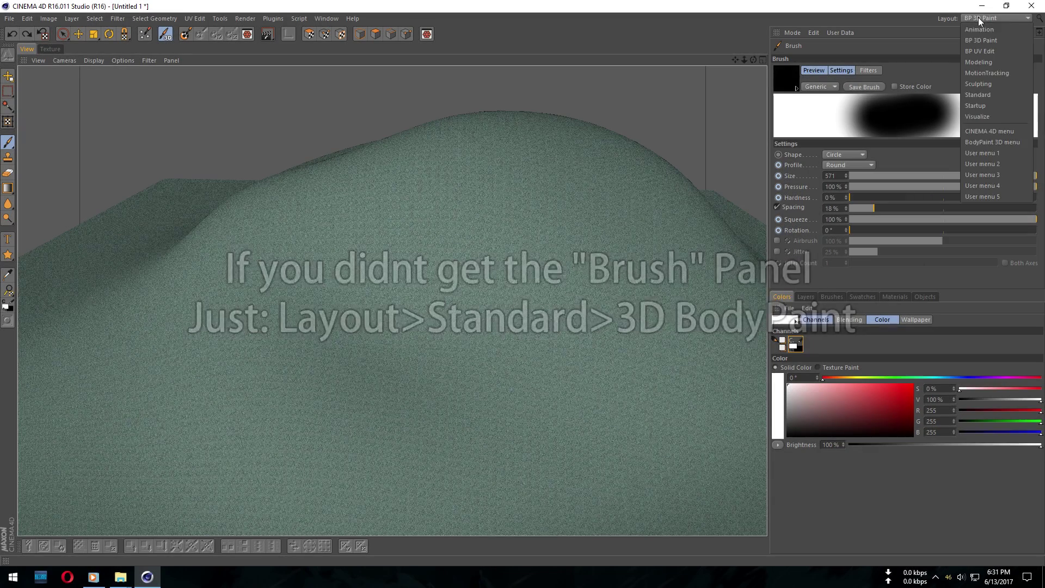
click(995, 96)
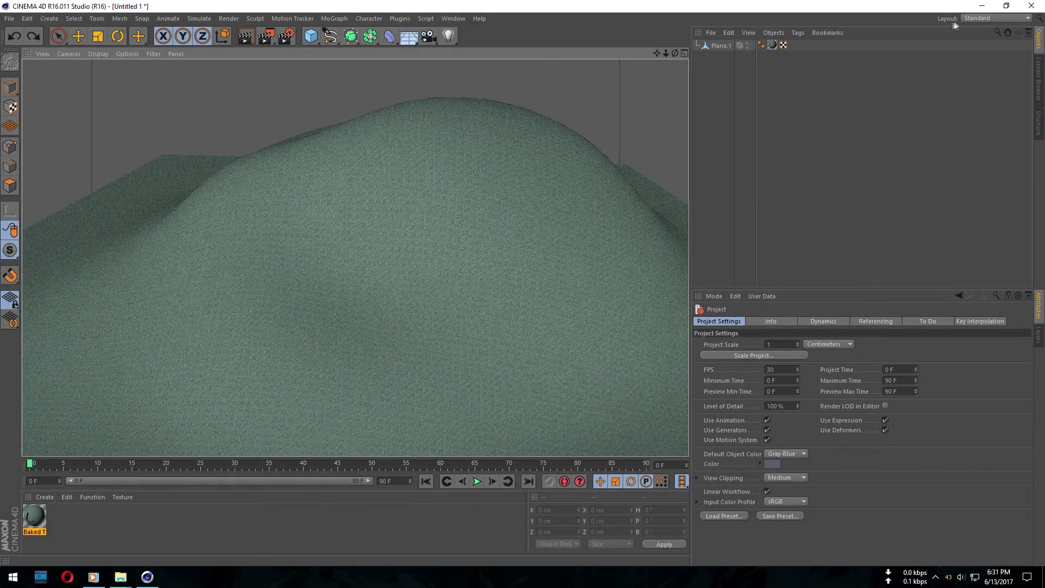
- In BP 3D Paint, load Desktop > Textures > texture 2.png as the paint texture and paint with it
click(996, 18)
click(988, 48)
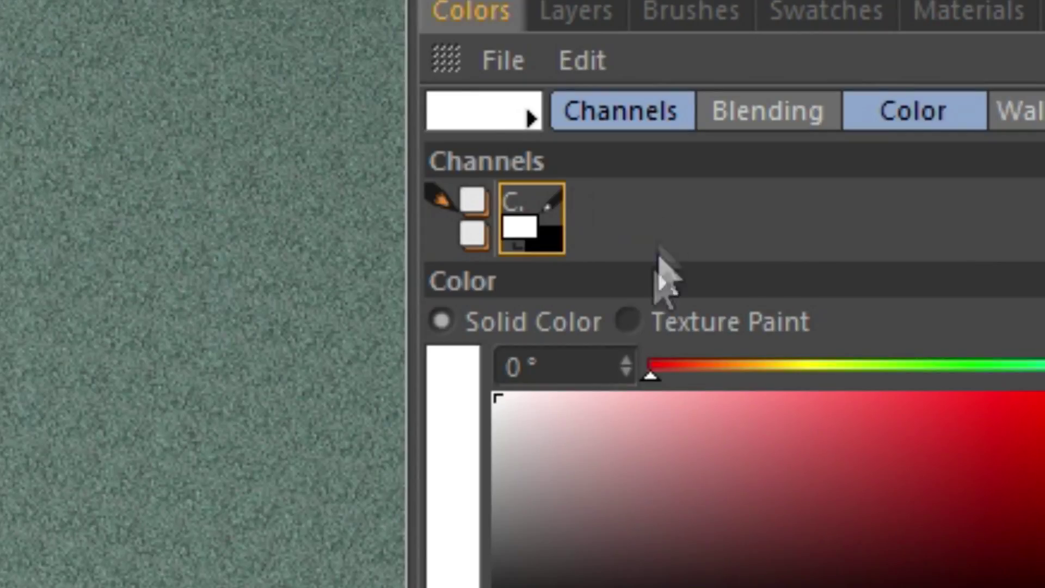
click(629, 321)
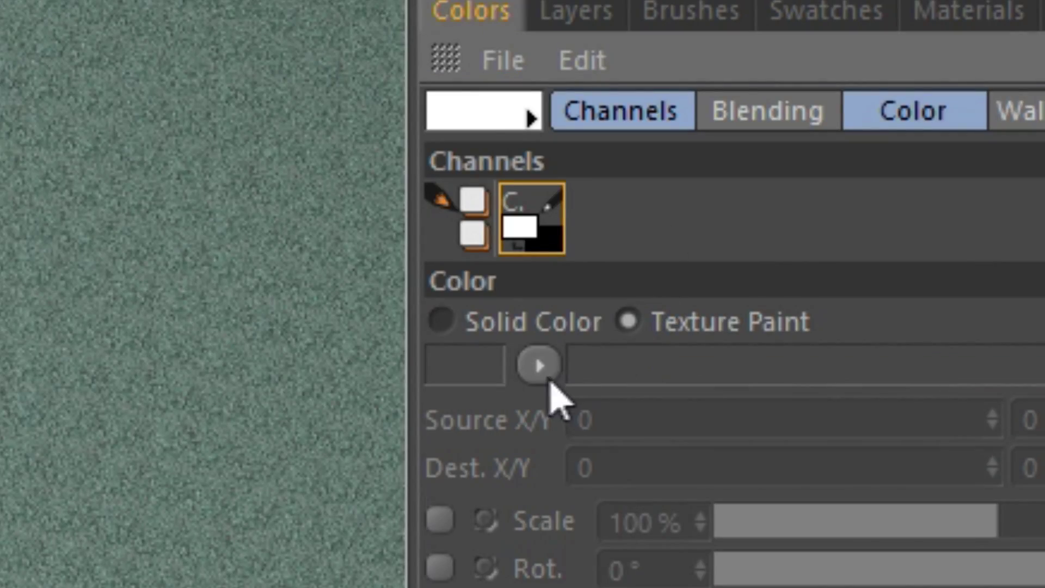
click(544, 368)
click(590, 462)
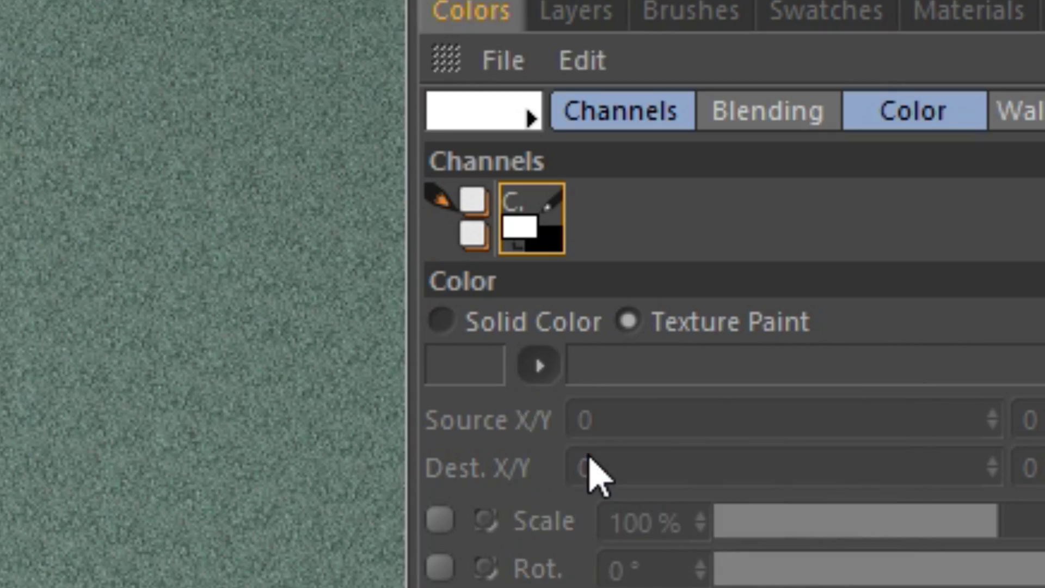
click(59, 143)
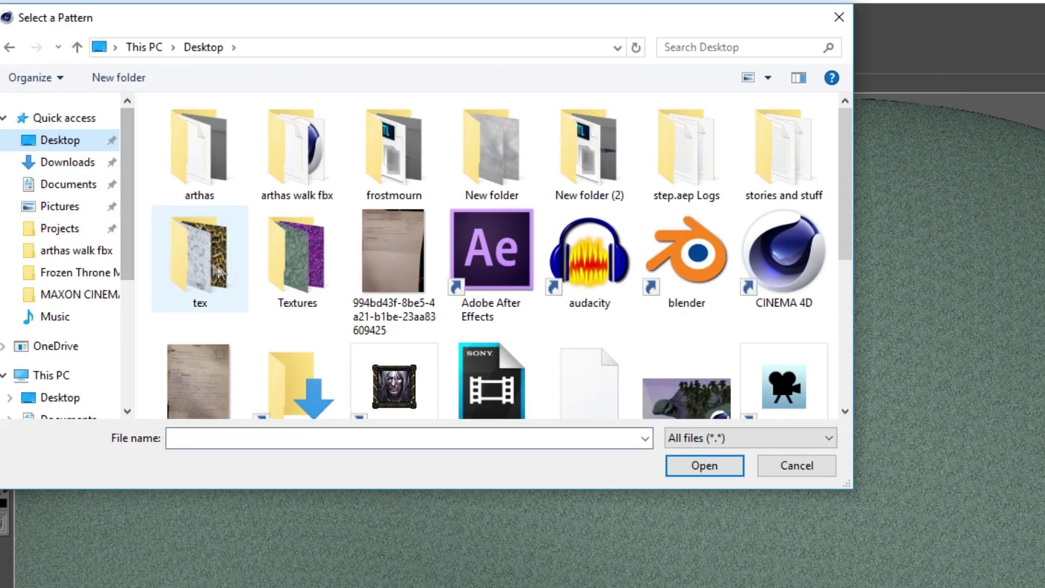
double_click(305, 267)
double_click(293, 157)
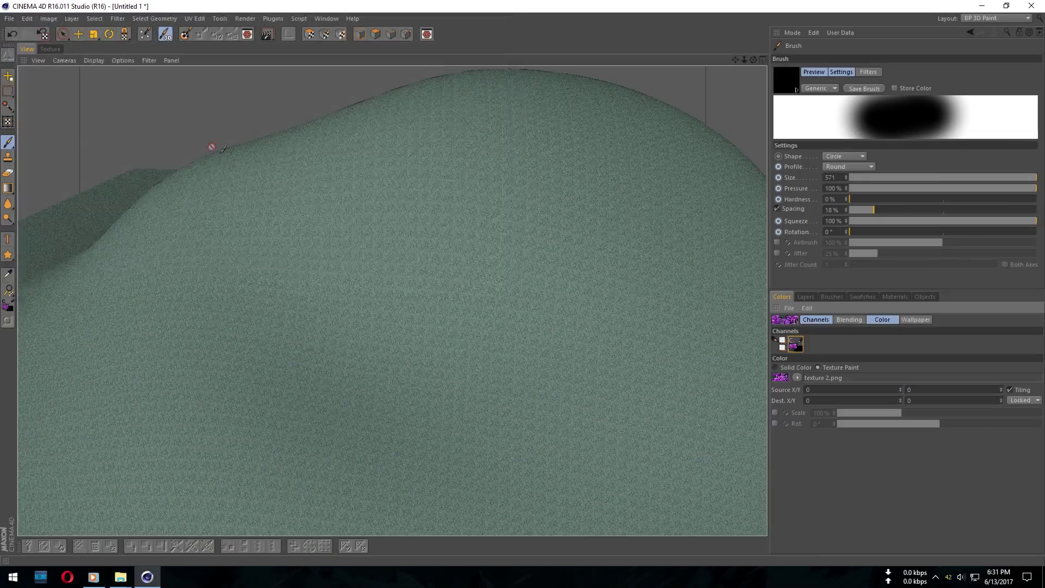
mouse_move(361, 234)
mouse_down()
mouse_move(268, 326)
mouse_move(397, 153)
mouse_up()
- Paint a purple stroke down the hill, view it from above, and undo it
drag(358, 193, 355, 314)
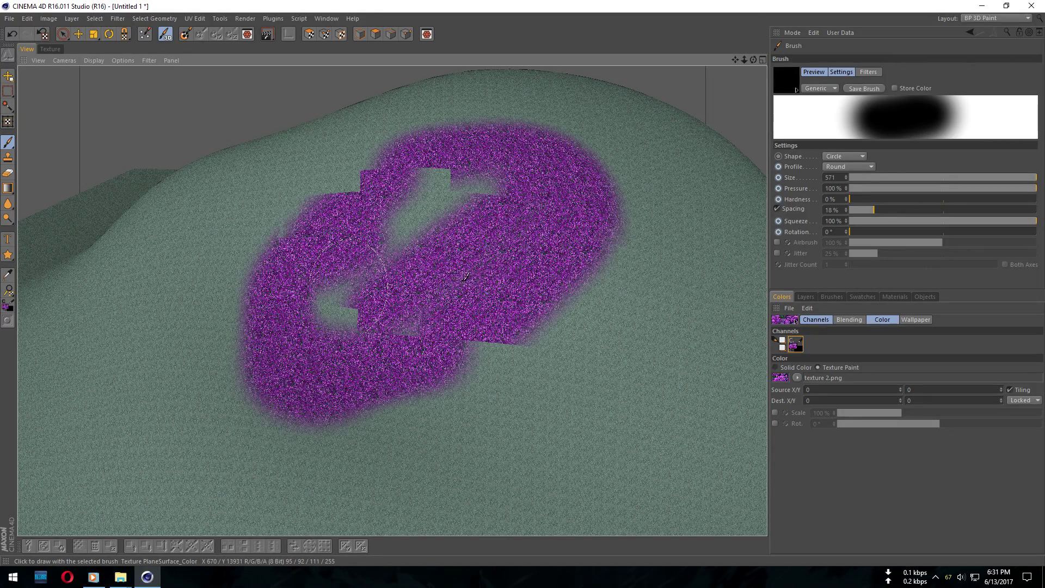
alt+drag(465, 277, 345, 284)
scroll(562, 245, up, 3)
scroll(561, 249, up, 3)
key(ctrl+z)
key(ctrl+z)
key(ctrl+z)
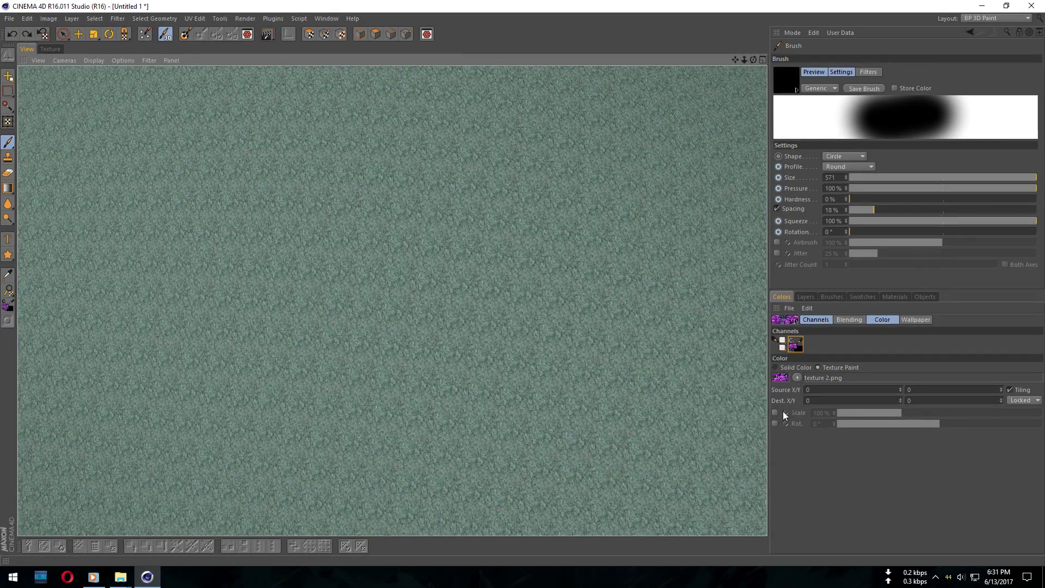
- Scale the paint texture to 50% and paint a purple loop around the plane's edges
click(775, 413)
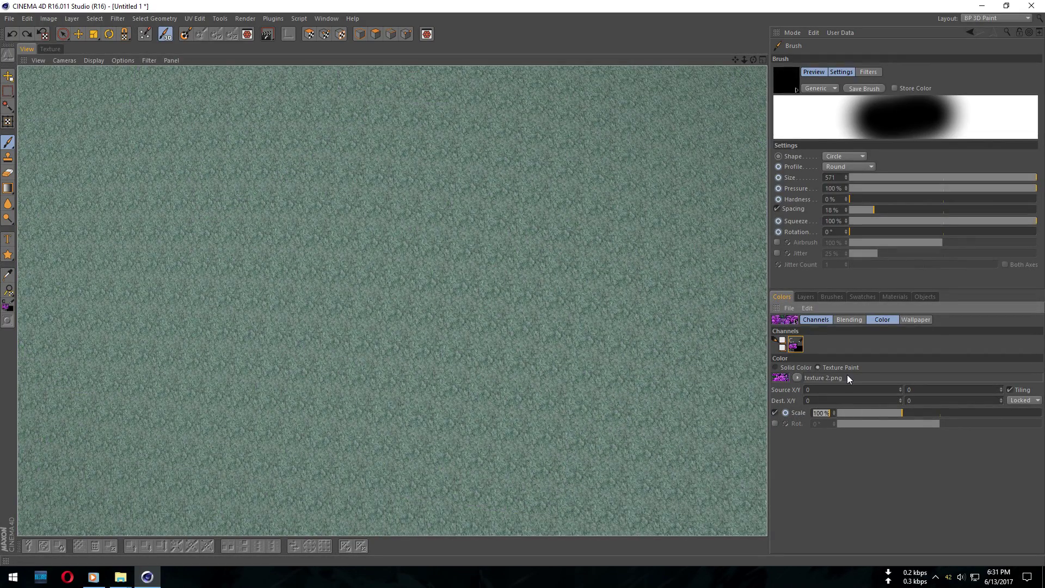
text(50)
key(Return)
mouse_move(351, 163)
mouse_down()
mouse_move(539, 462)
mouse_move(544, 244)
mouse_up()
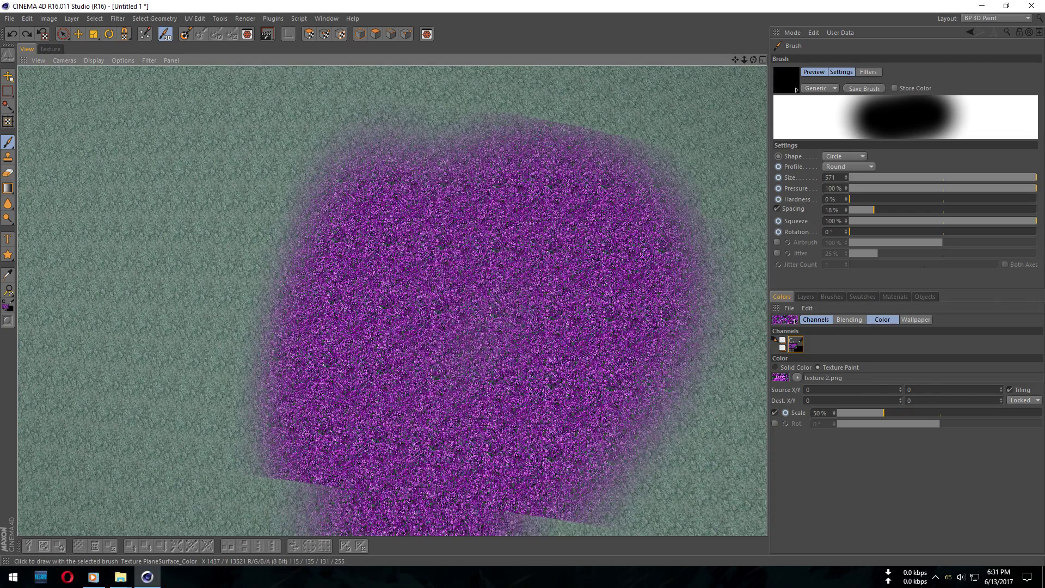
drag(544, 501, 503, 422)
key(ctrl+z)
mouse_move(483, 354)
alt+mouse_down()
mouse_move(470, 340)
mouse_move(466, 354)
mouse_move(392, 298)
mouse_move(465, 394)
mouse_move(366, 345)
alt+mouse_up()
key(ctrl+y)
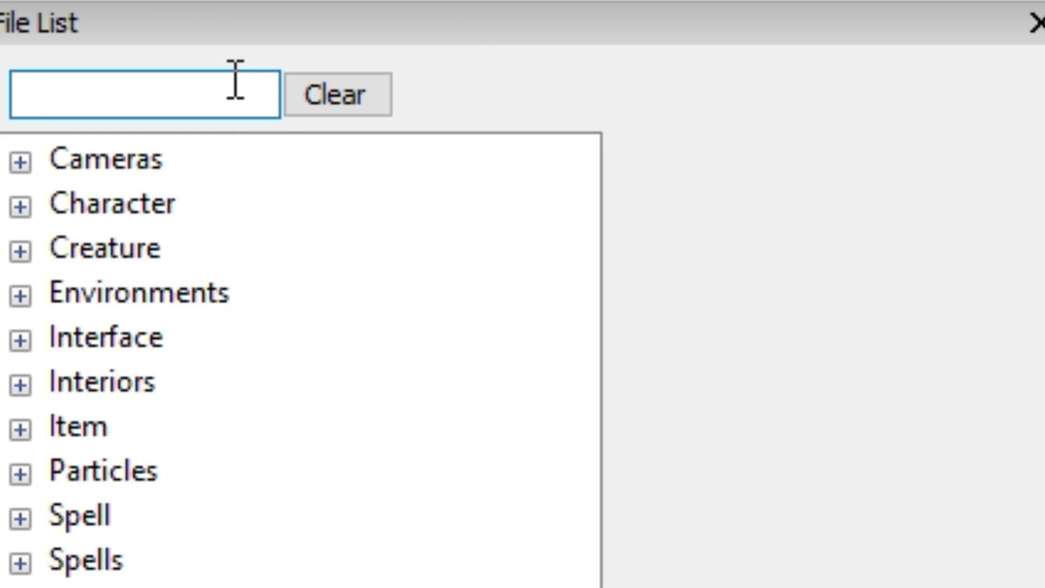
- Search the file list for 'frostmourn' and load sword_2h_frostmourne_d_01.m2, turned to a side view
text(frostmourn)
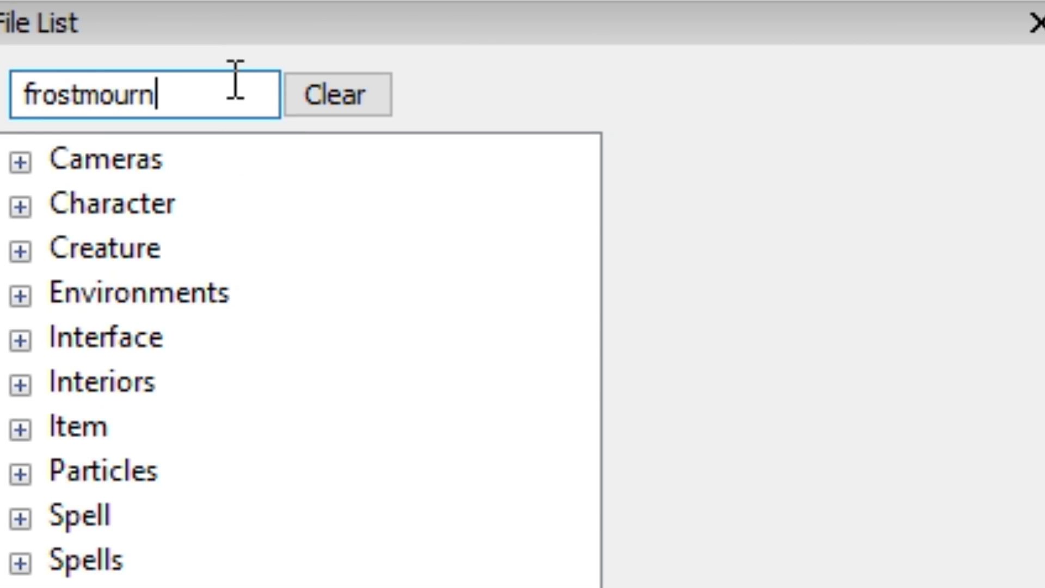
key(Return)
click(285, 298)
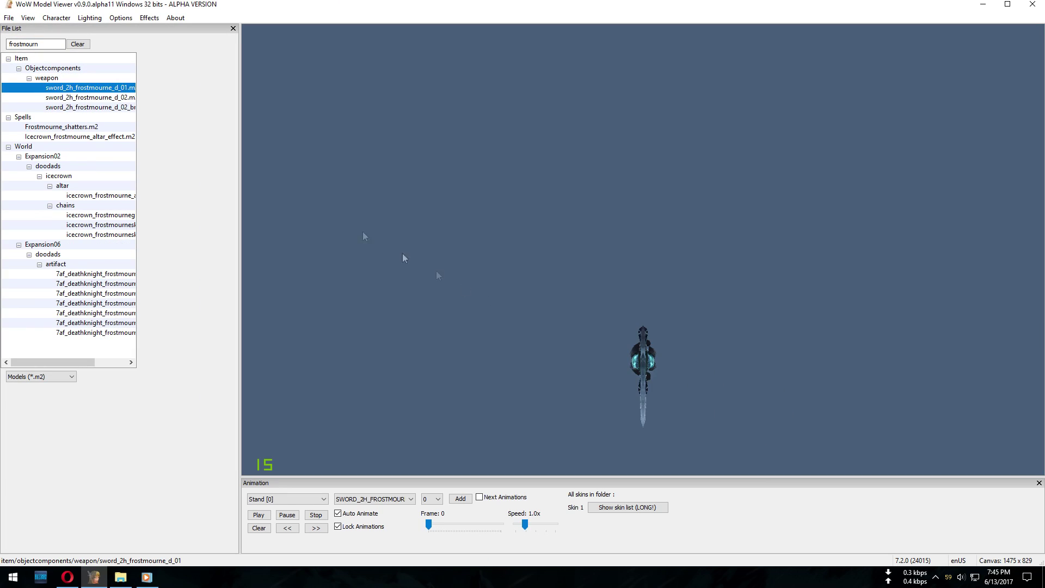
drag(403, 257, 570, 263)
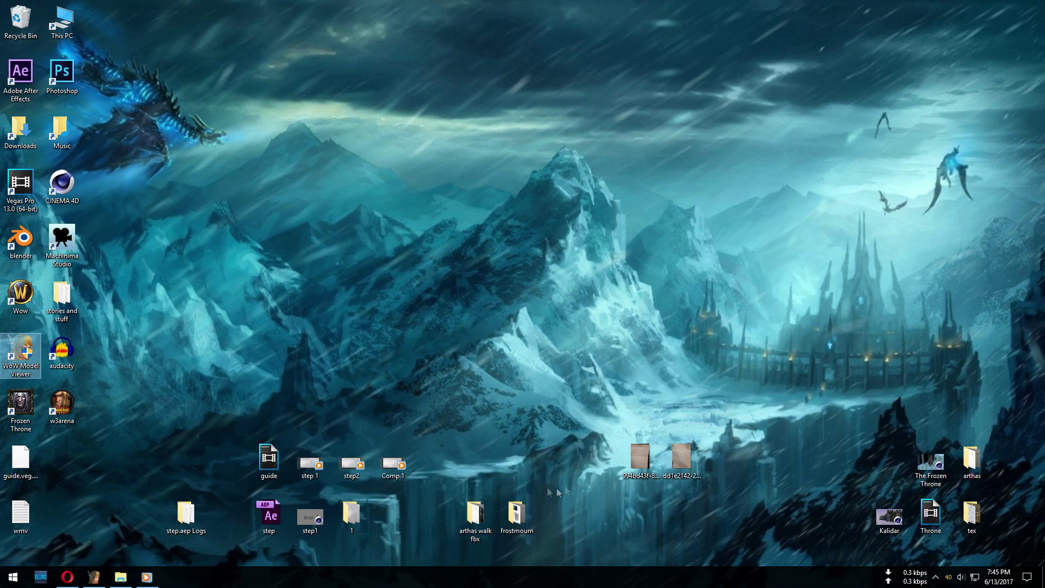
- Create a new desktop folder named 'Frostmourn Object'
right_click(406, 384)
mouse_move(468, 487)
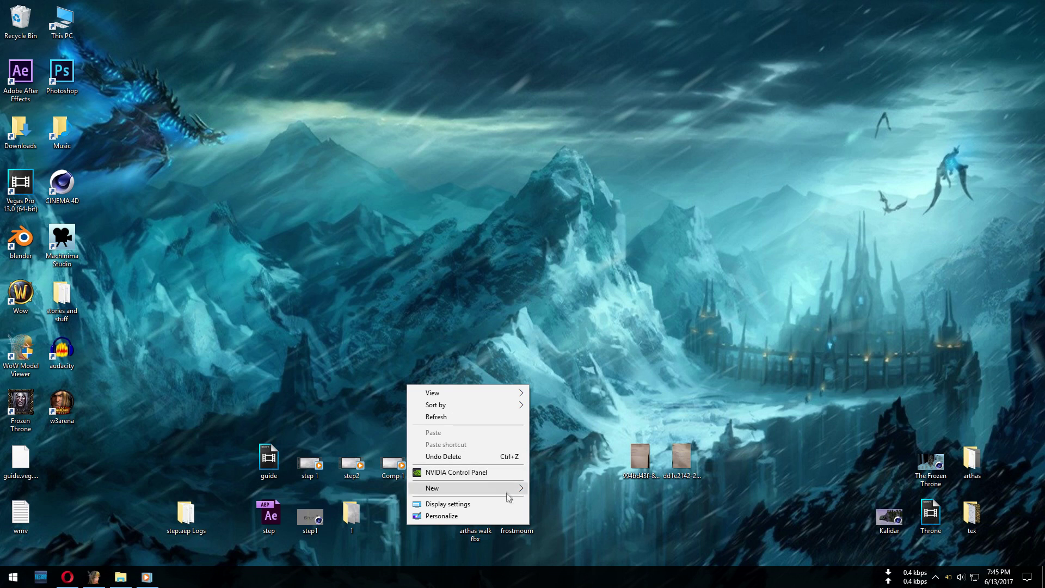
click(583, 363)
text(Frostmourn)
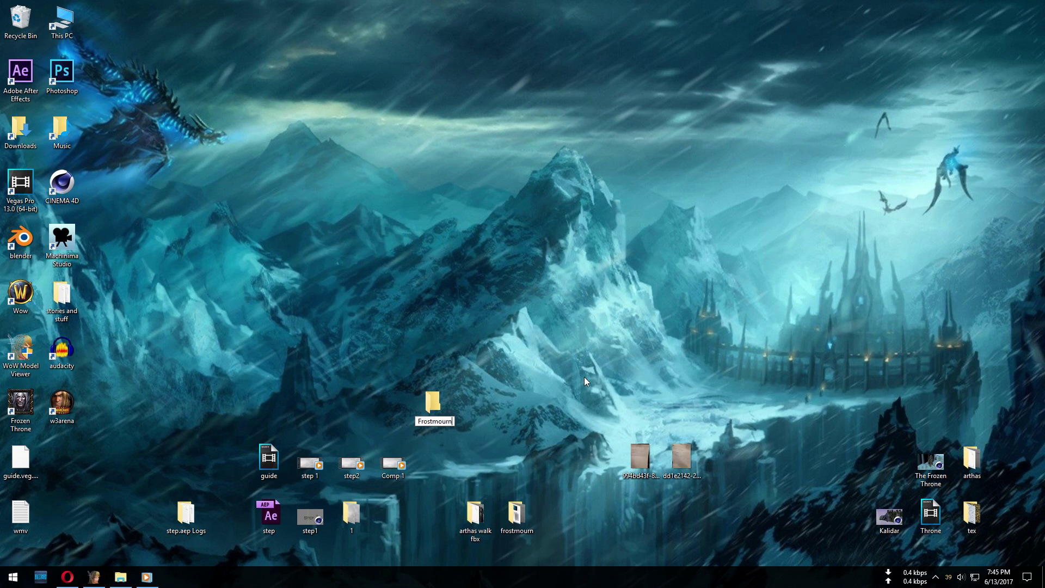
text( Object)
- Confirm the Frostmourn Object folder name and export the sword as an OBJ into it
key(Return)
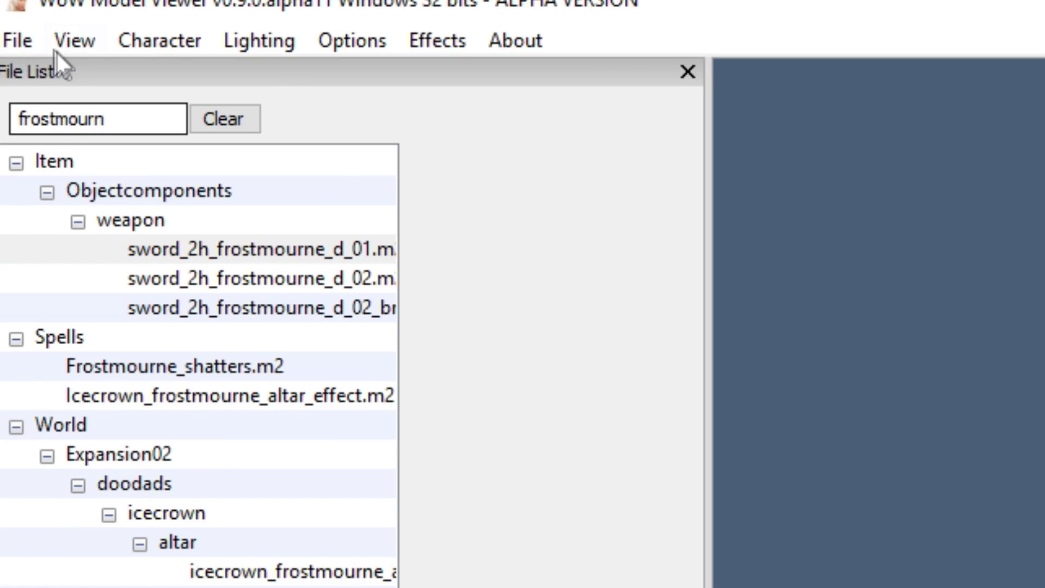
click(27, 41)
mouse_move(217, 316)
click(518, 389)
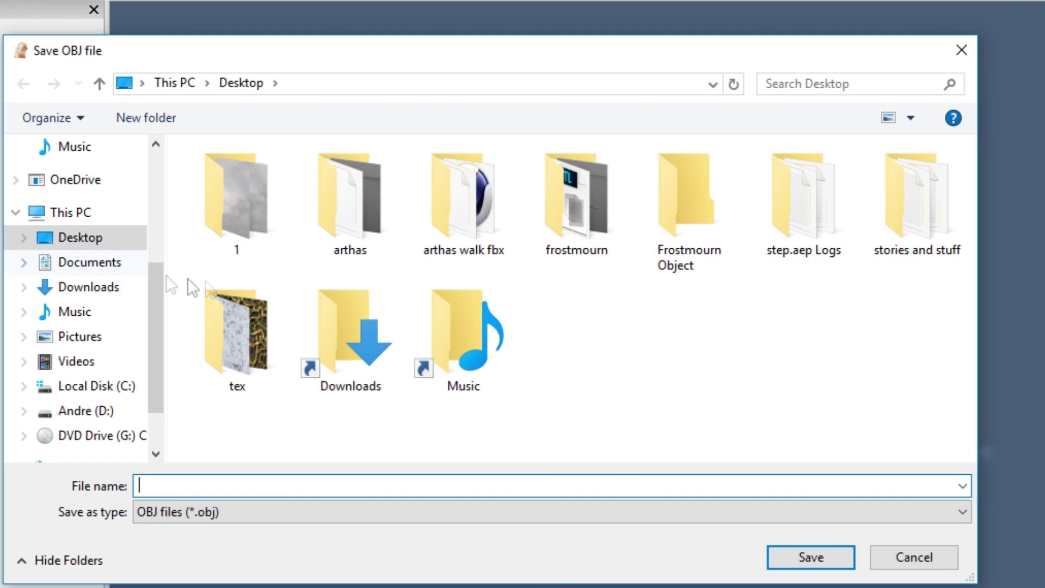
double_click(686, 239)
click(396, 482)
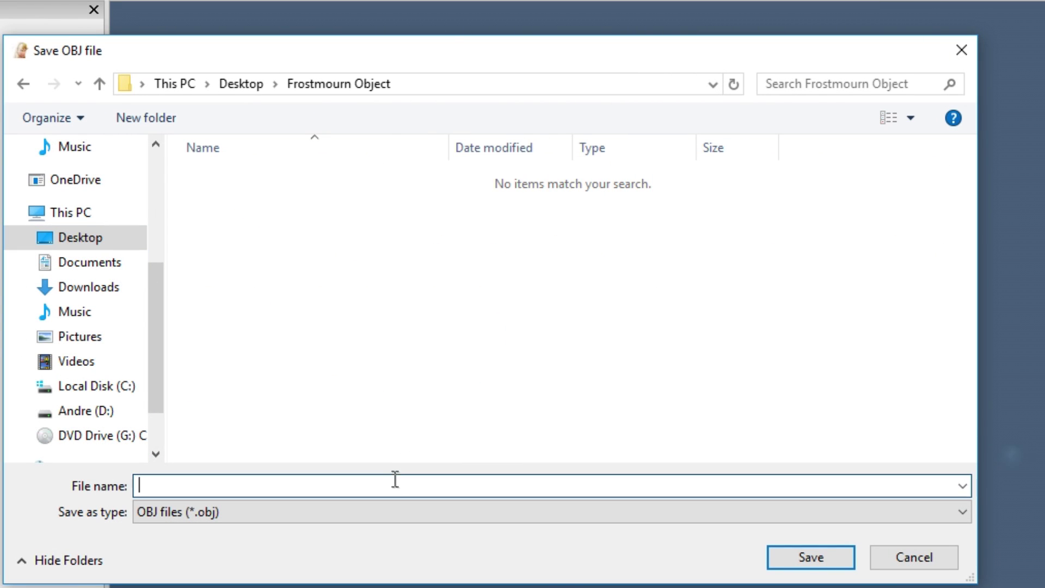
text(FM)
key(Return)
key(Return)
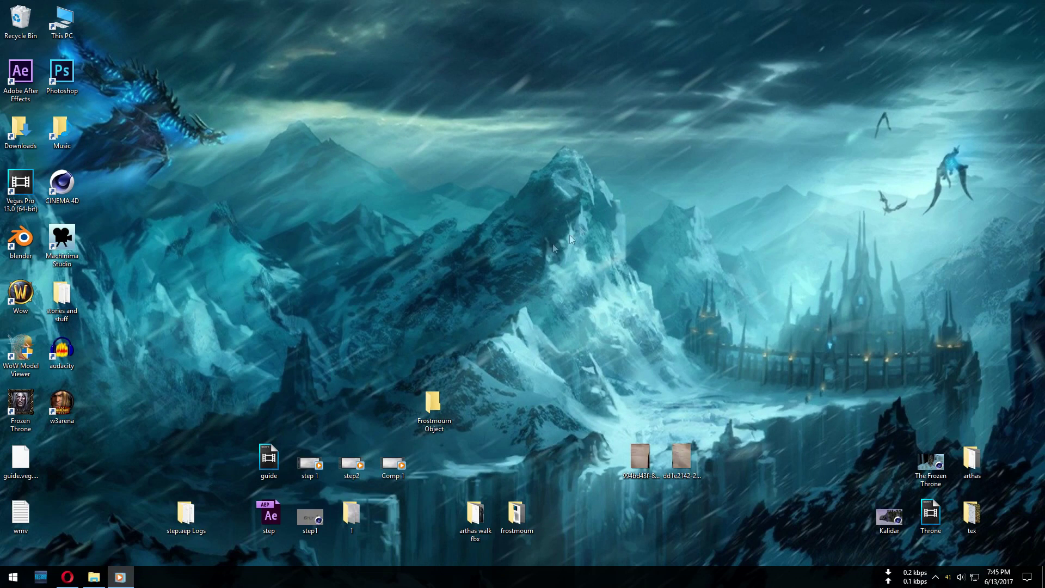
- Check the three exported files in the Frostmourn Object folder, then select the CINEMA 4D shortcut
double_click(434, 405)
drag(707, 251, 377, 123)
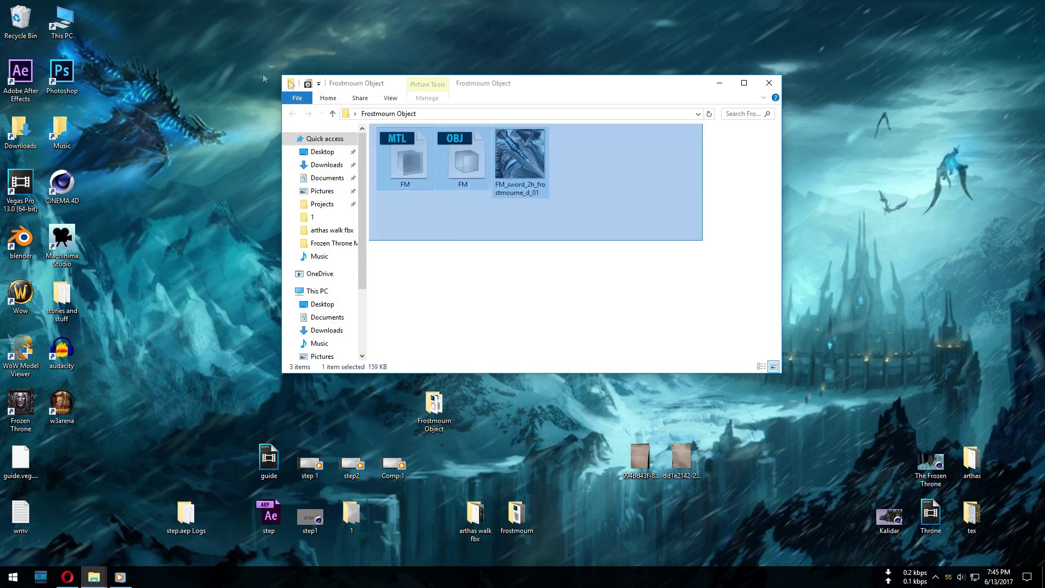
click(770, 84)
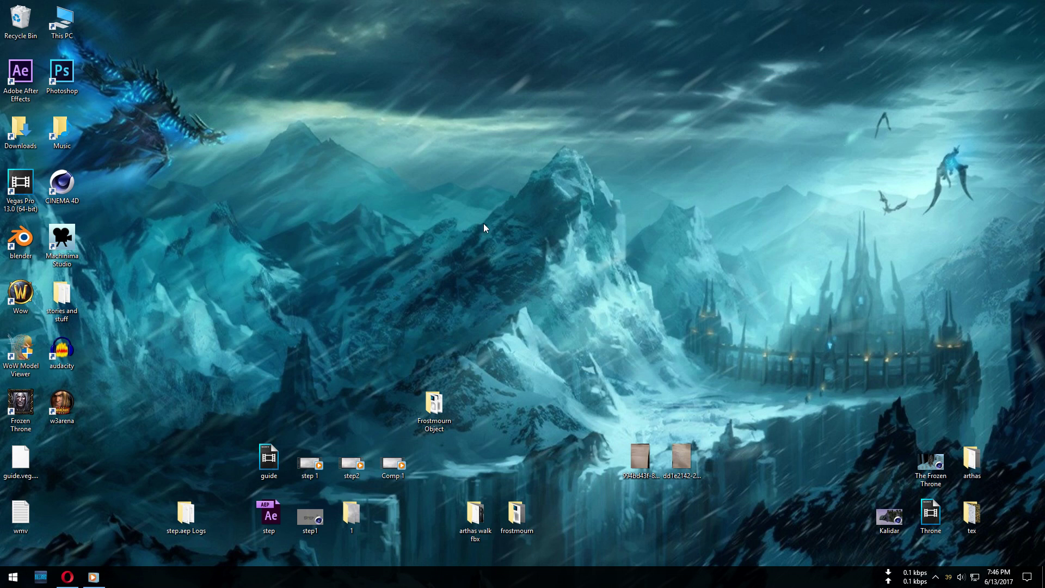
click(77, 191)
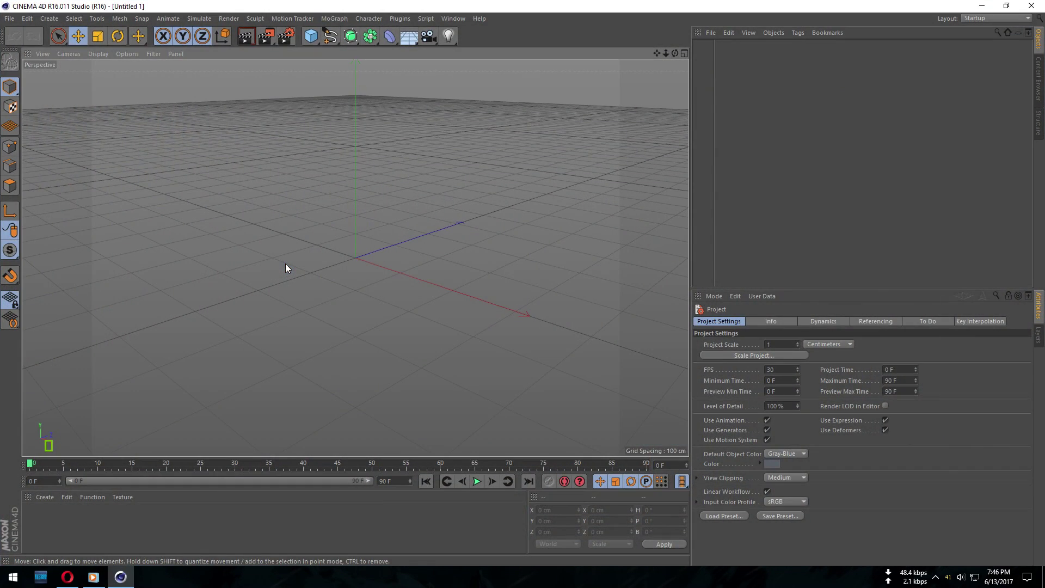
- Drag FM.obj from the Frostmourn Object folder into Cinema 4D and import it
key(super+d)
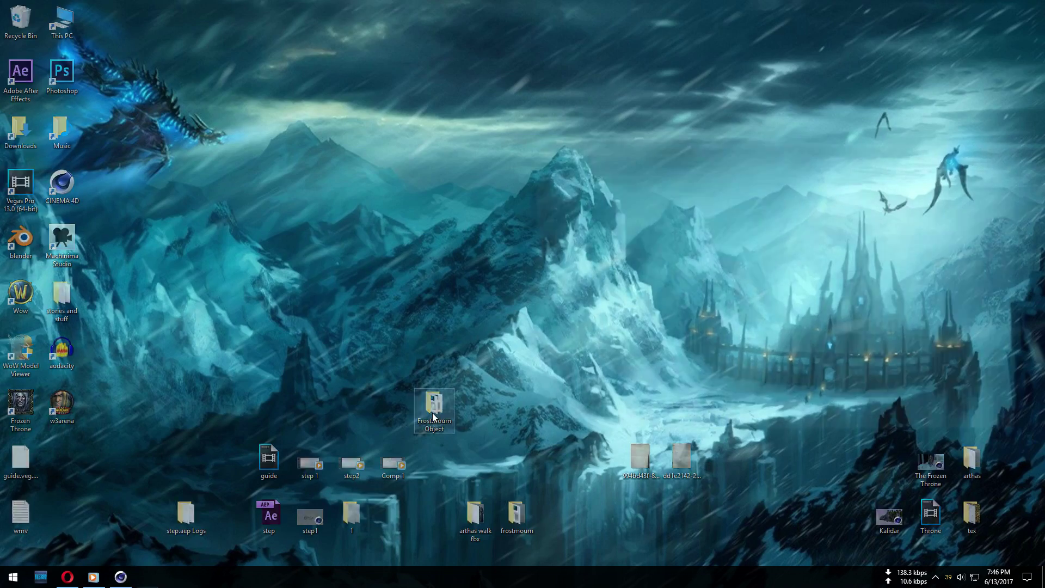
double_click(432, 412)
key(alt+Tab)
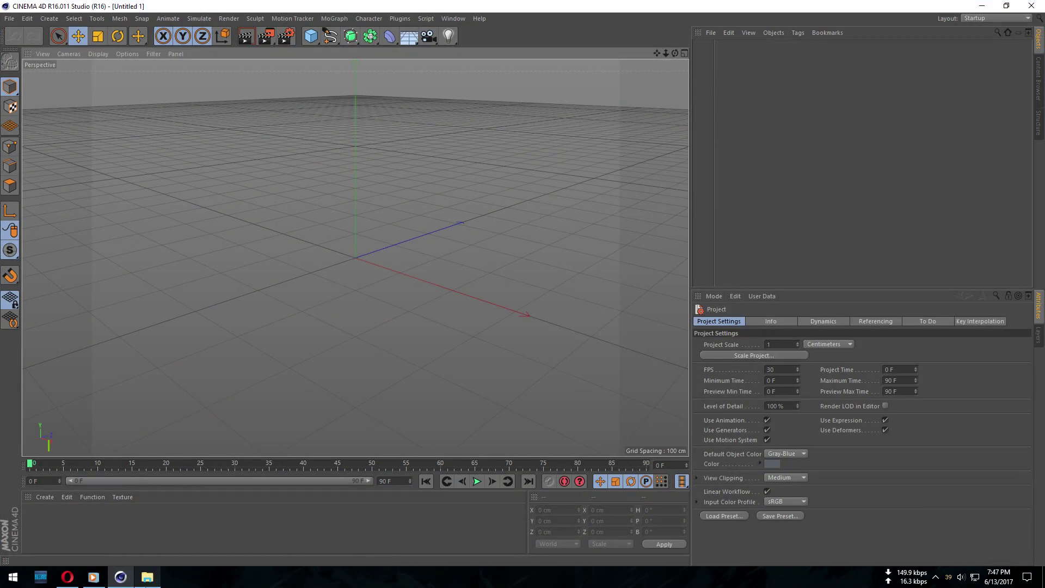
key(alt+Tab)
drag(707, 221, 426, 252)
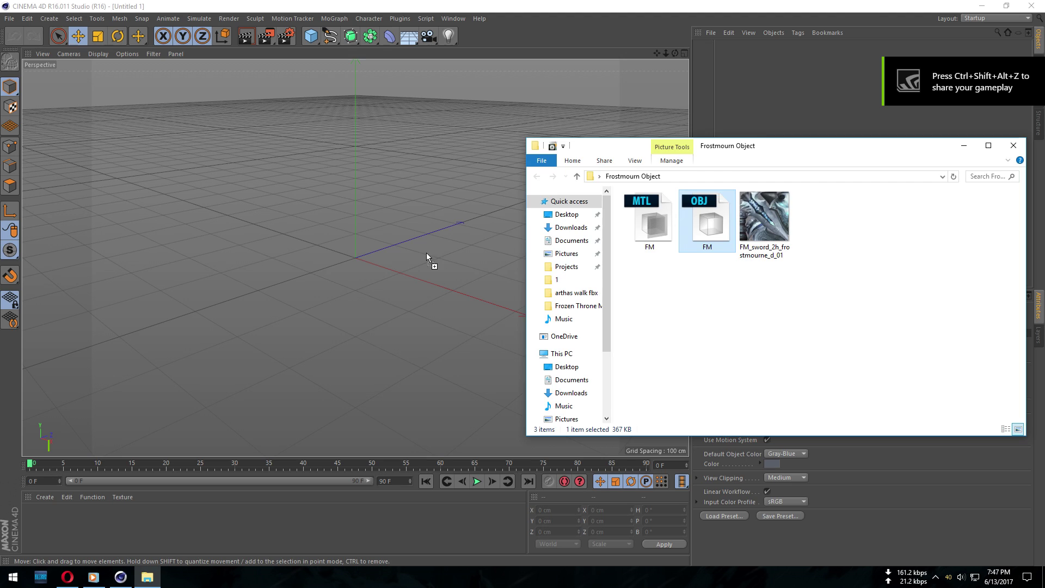
click(407, 365)
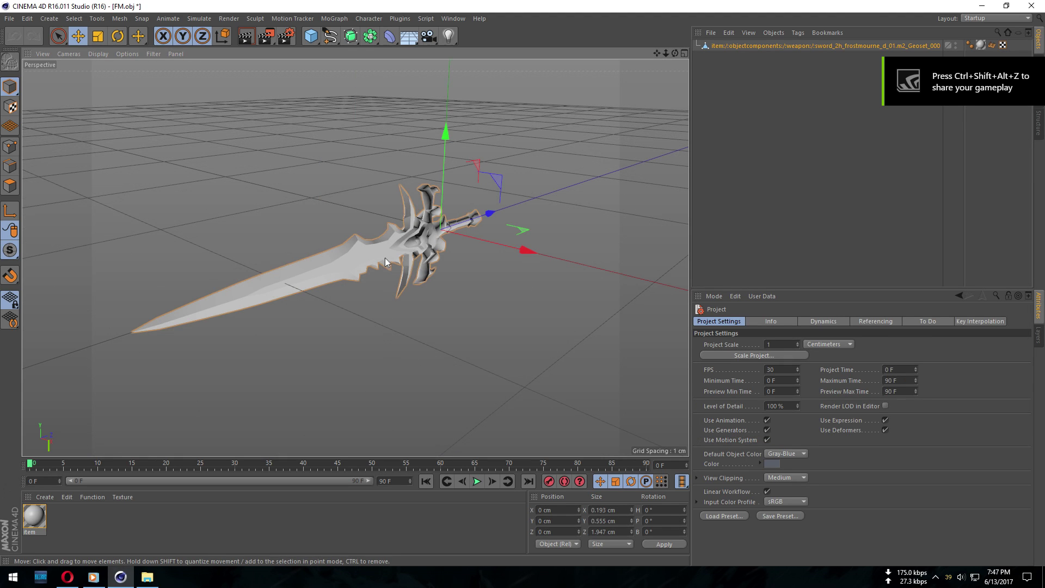
alt+drag(385, 262, 262, 256)
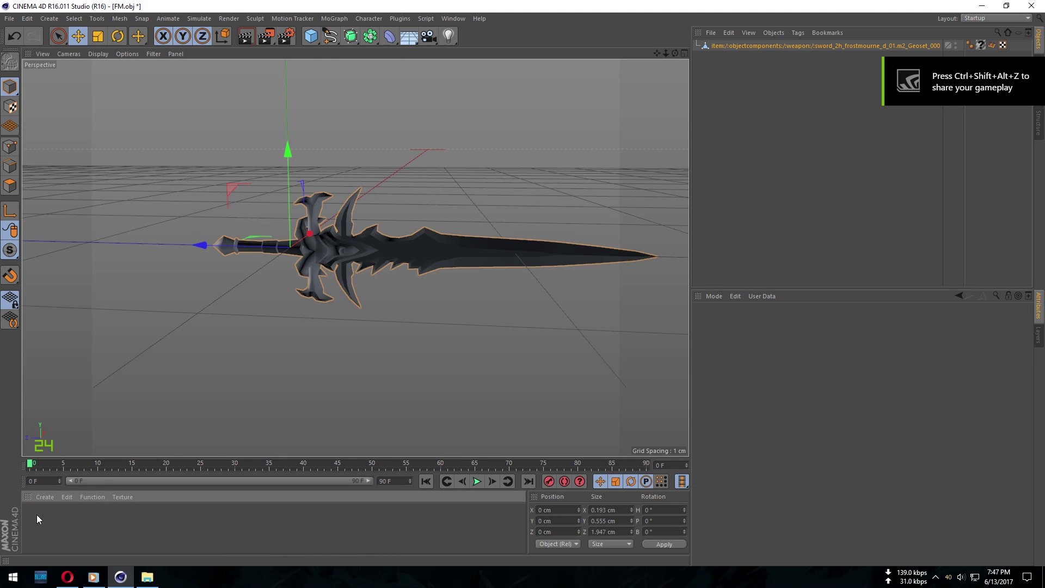
- Drag the FM_sword_2h_frostmourne_d_01.png texture into the Material Manager to create a material
click(147, 577)
click(773, 225)
drag(773, 226, 219, 396)
drag(70, 514, 66, 518)
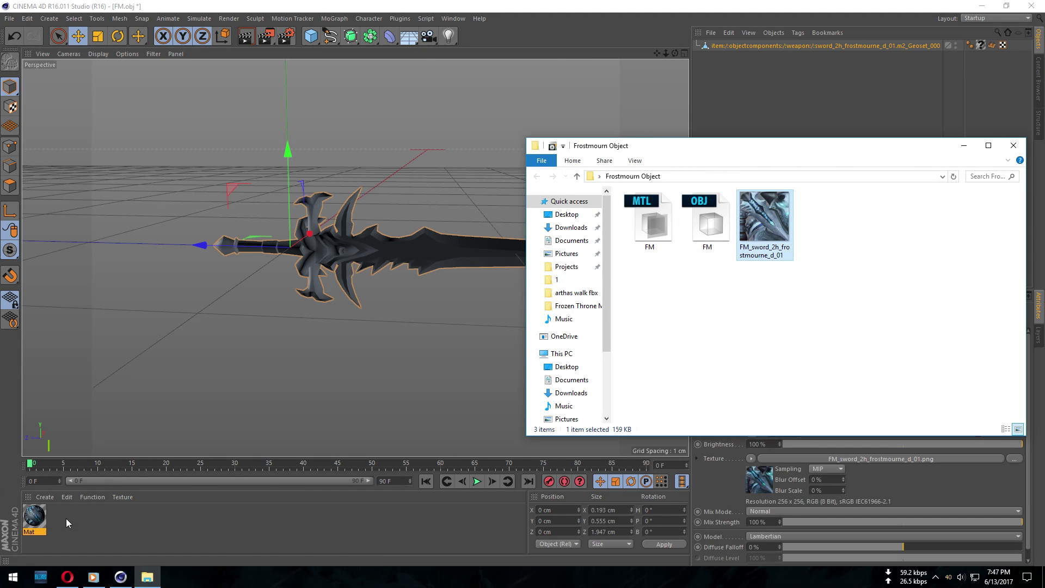
- Delete Mat.1, turn off Reflectance in Mat, apply Mat to the sword, and preview a render
key(Delete)
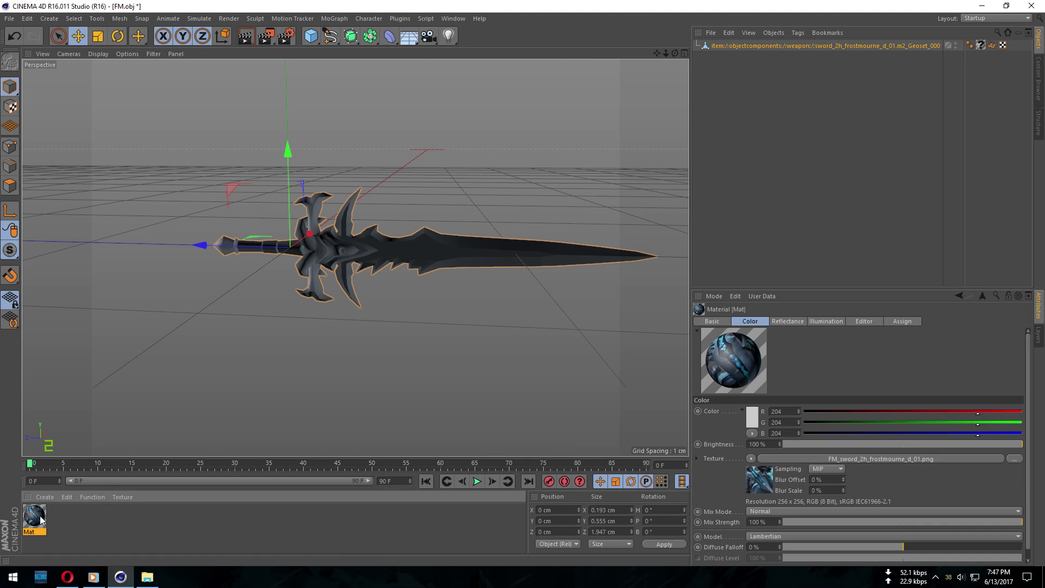
double_click(36, 516)
click(221, 244)
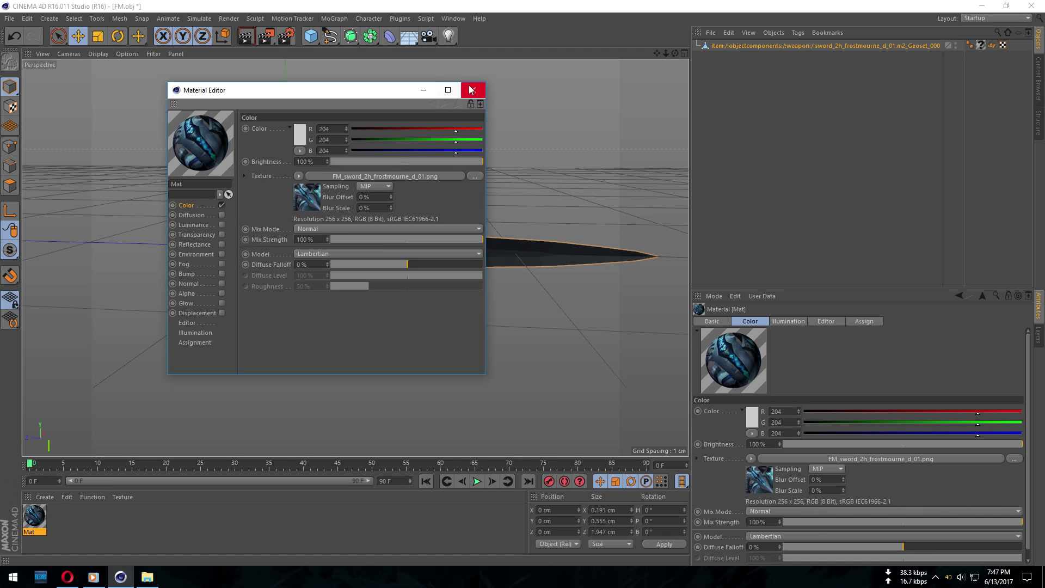
click(472, 90)
drag(37, 526, 392, 261)
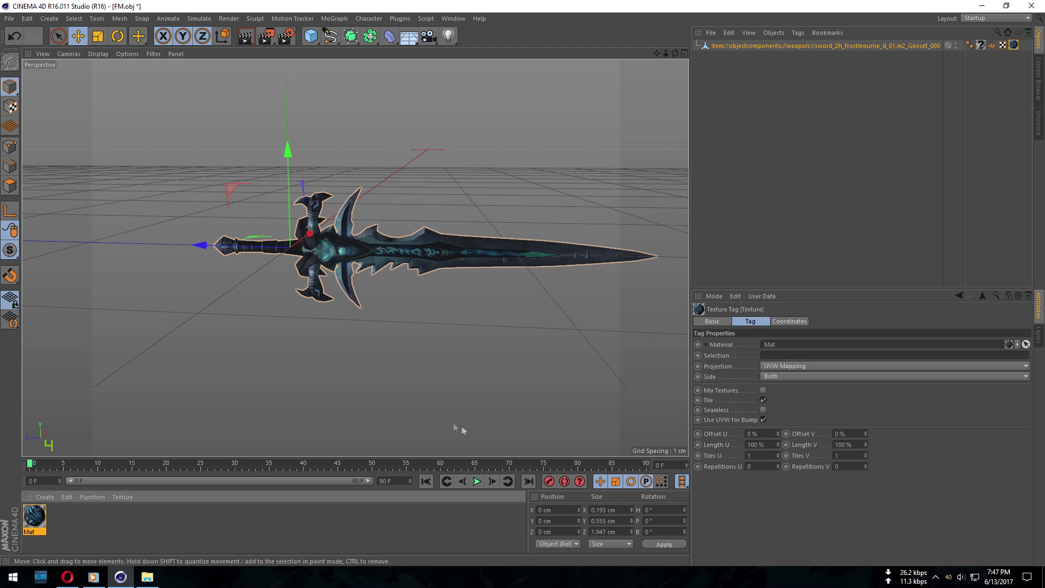
mouse_move(461, 428)
alt+mouse_down()
mouse_move(441, 243)
mouse_move(492, 264)
mouse_move(596, 267)
mouse_move(429, 251)
mouse_move(403, 266)
alt+mouse_up()
key(ctrl+r)
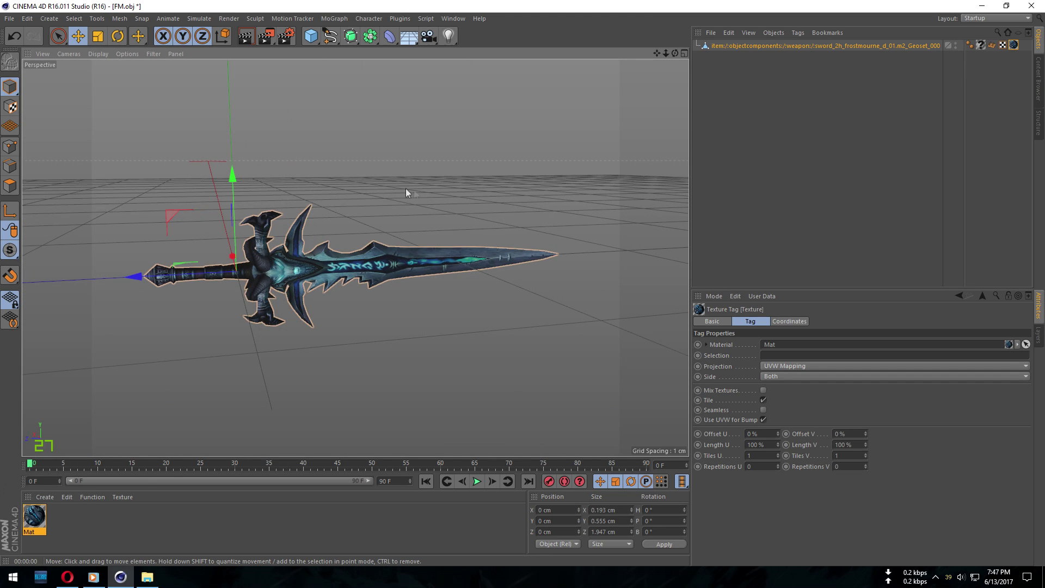
- Save the scene as Frostmourn.c4d, then view the Kalidar terrain project
click(8, 19)
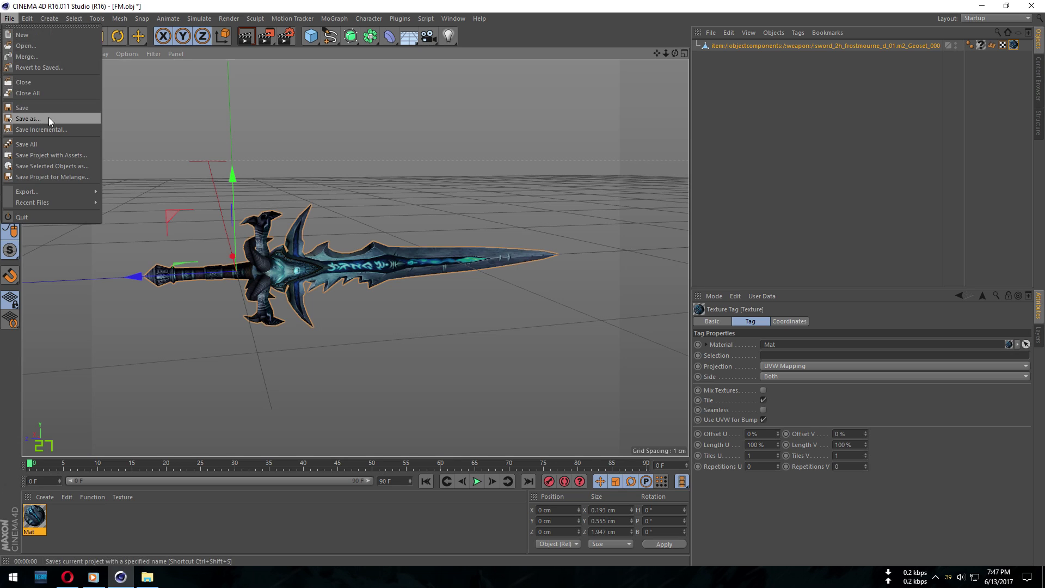
click(38, 112)
text(Frostmourn)
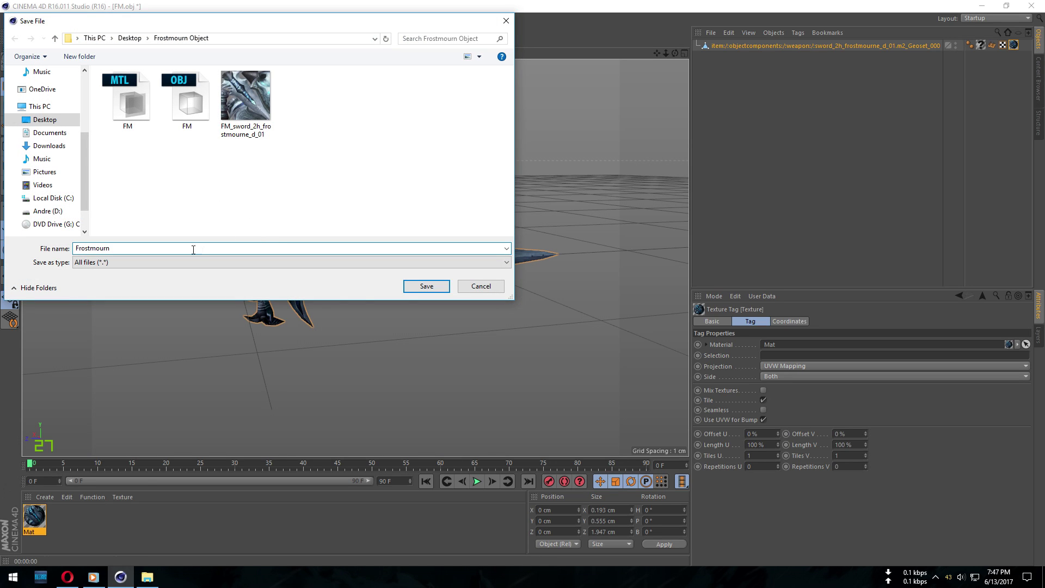
click(426, 286)
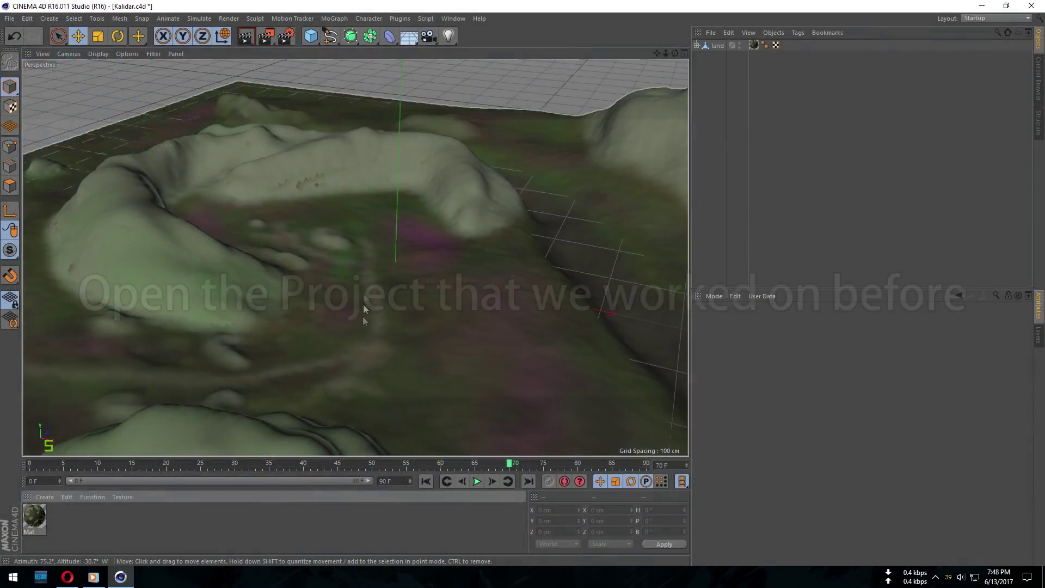
alt+drag(364, 309, 383, 339)
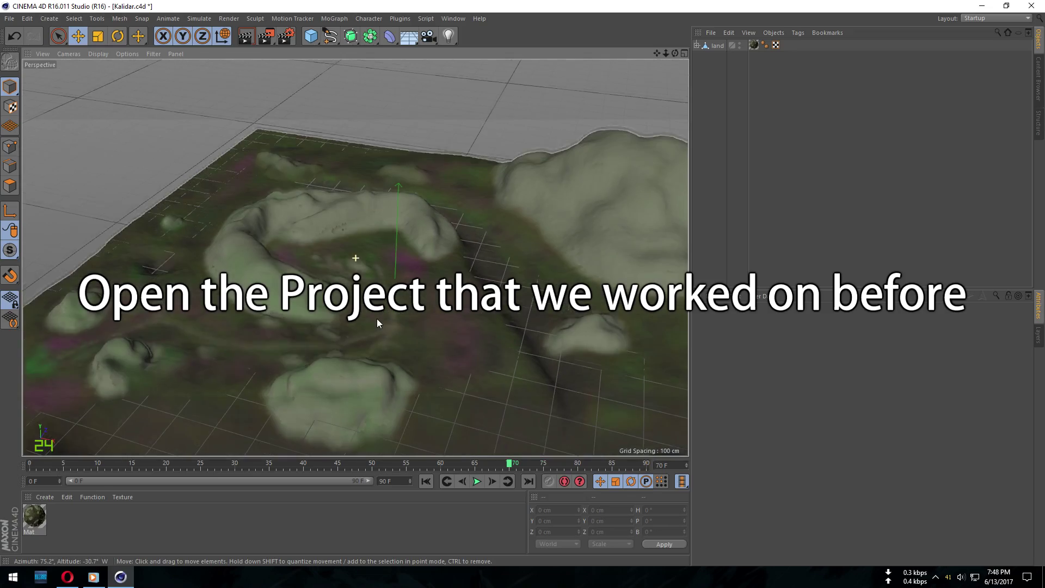
- Merge the Frostmourn sword file into the Kalidar terrain scene
click(10, 16)
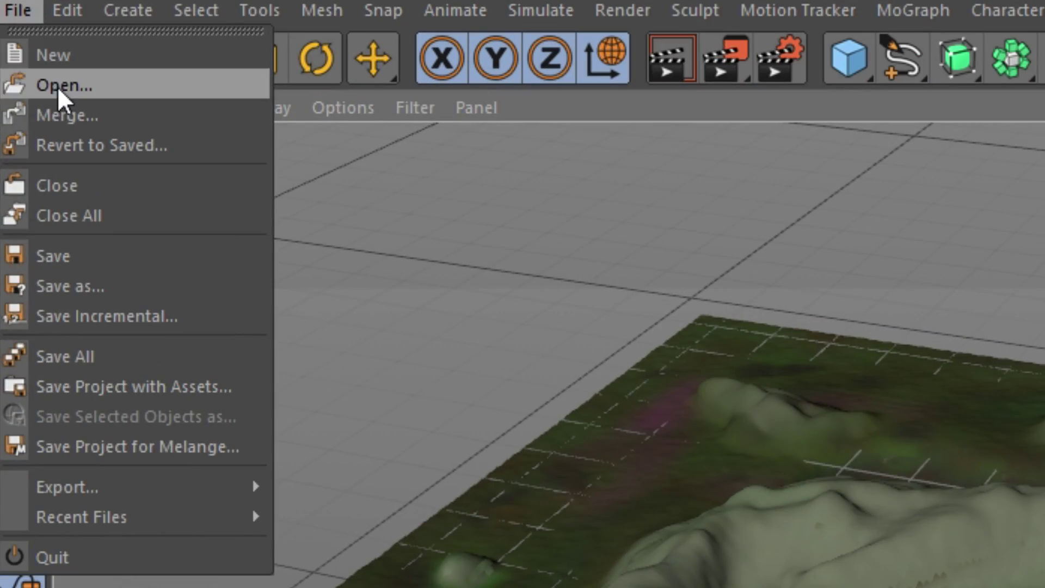
click(55, 103)
double_click(832, 252)
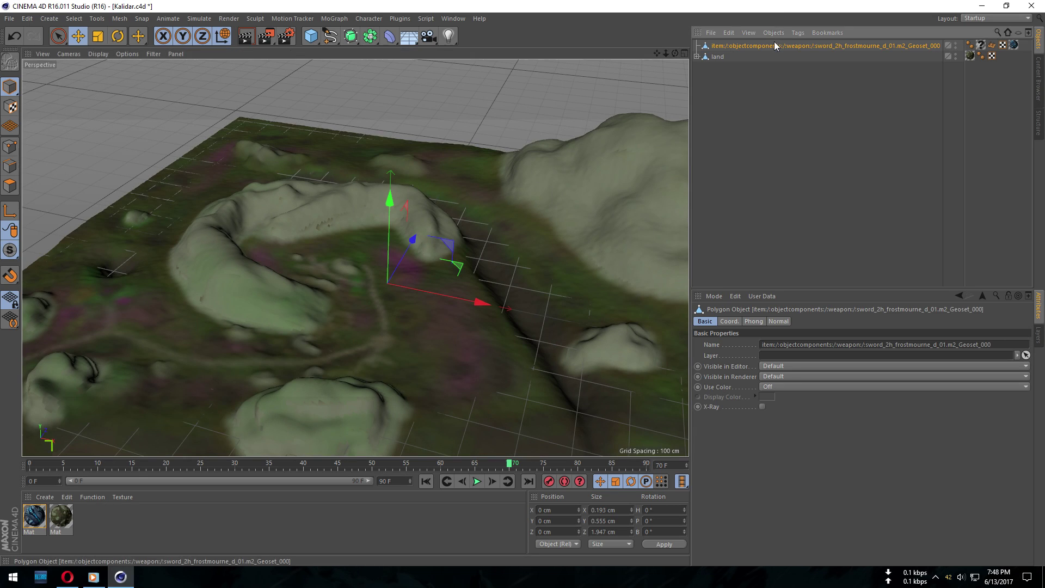
alt+drag(381, 163, 394, 204)
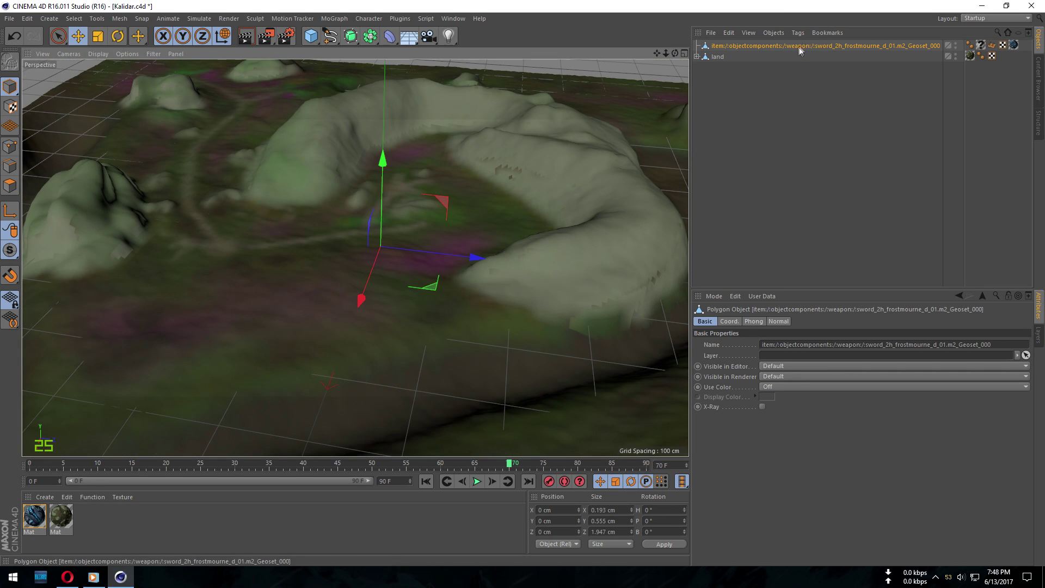
- Rename the merged sword object to 'frostmourn' and inspect its texture tag
double_click(800, 45)
text(frostmou)
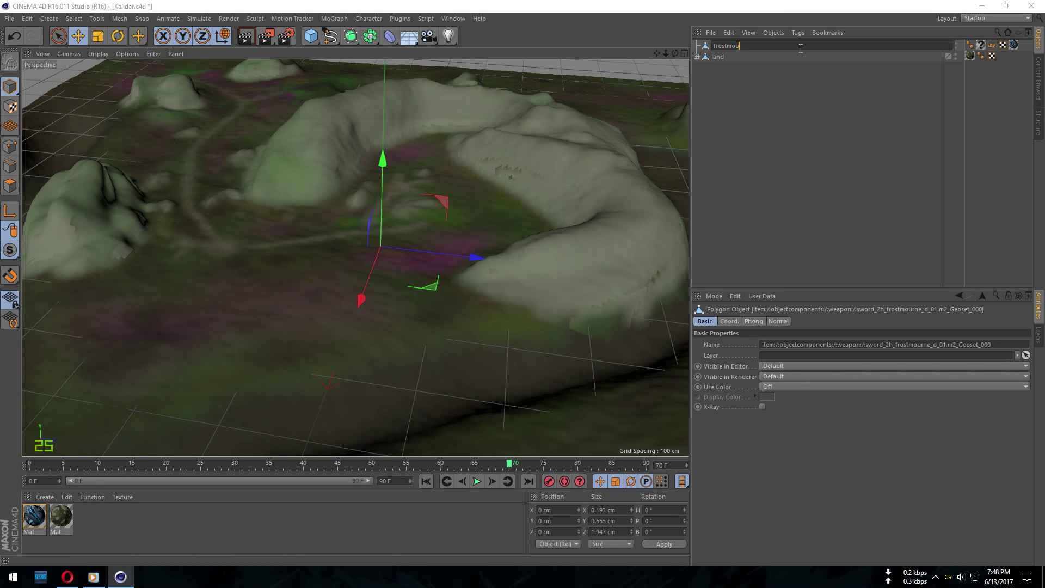
text(rn)
key(Return)
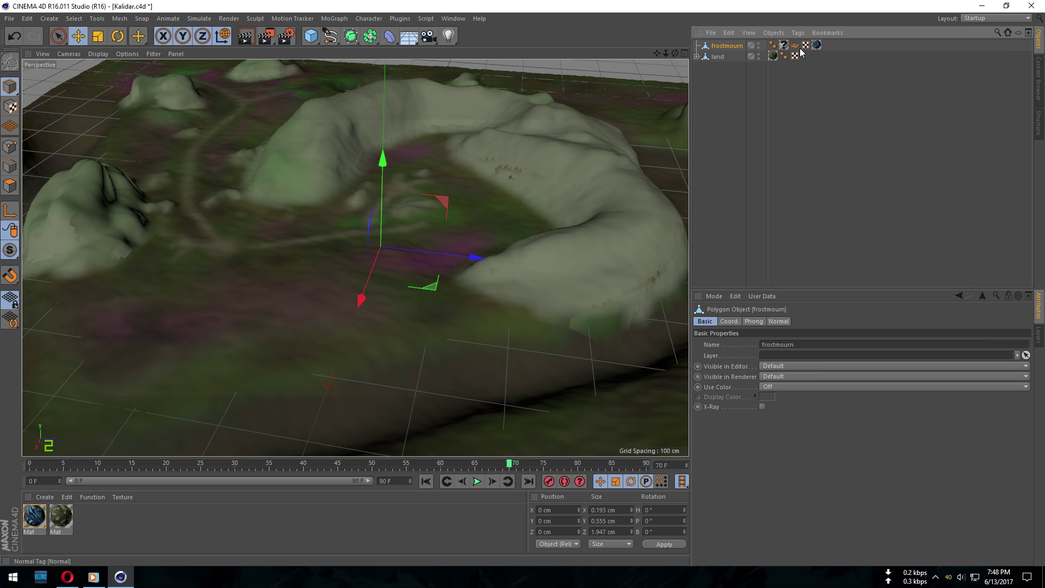
click(784, 45)
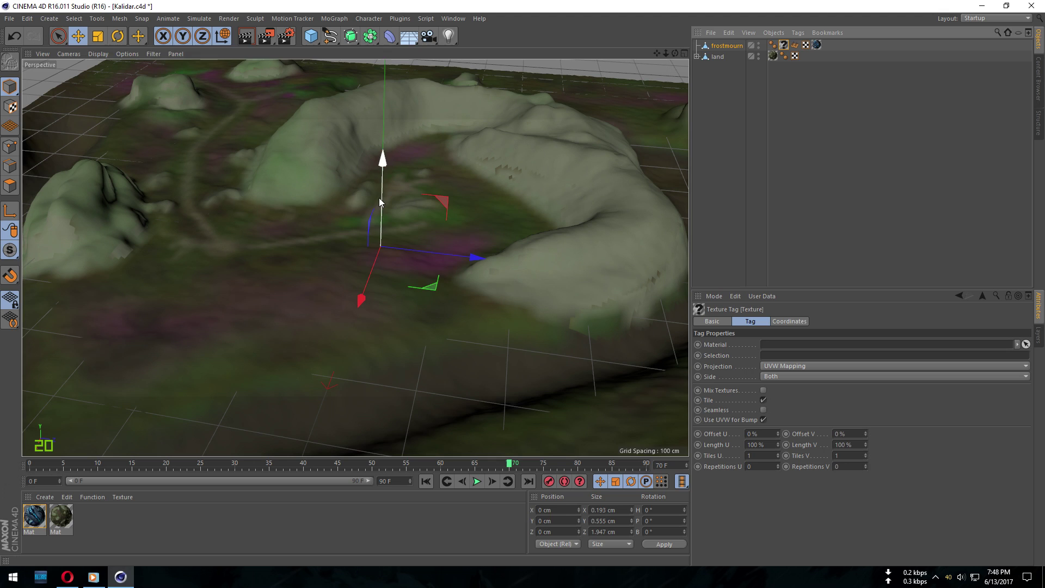
- Raise the sword above the terrain and enlarge it with the Scale tool
drag(401, 199, 358, 120)
key(t)
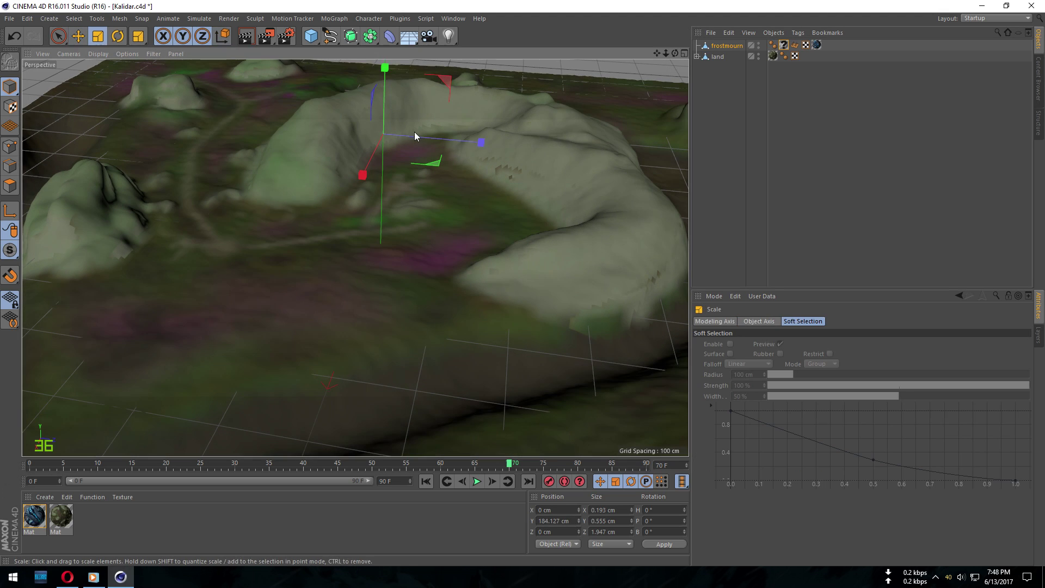
mouse_move(482, 143)
mouse_down()
mouse_move(487, 136)
mouse_move(234, 442)
mouse_up()
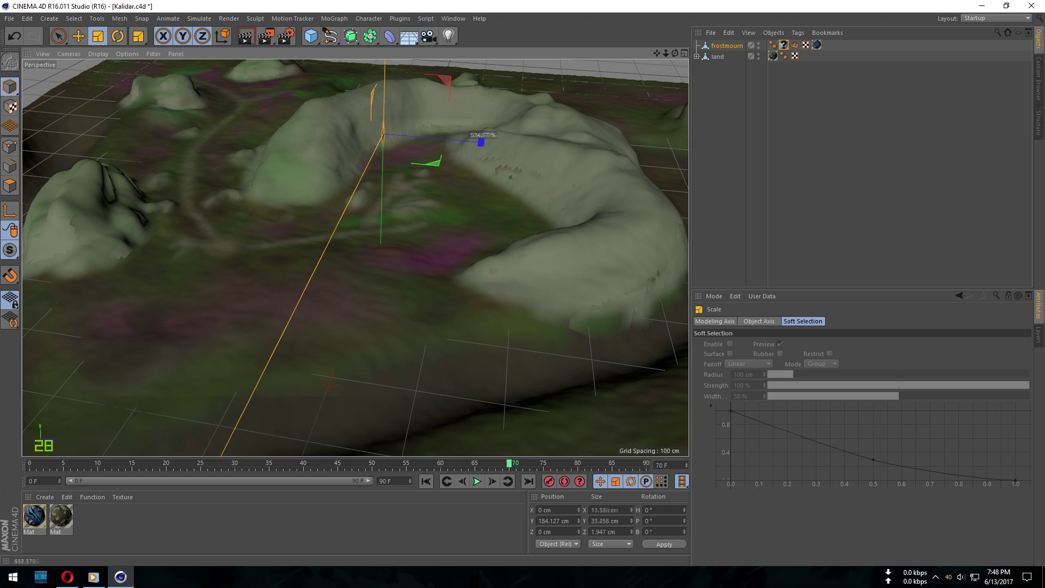
mouse_move(353, 256)
alt+mouse_down()
mouse_move(315, 124)
mouse_move(75, 22)
alt+mouse_up()
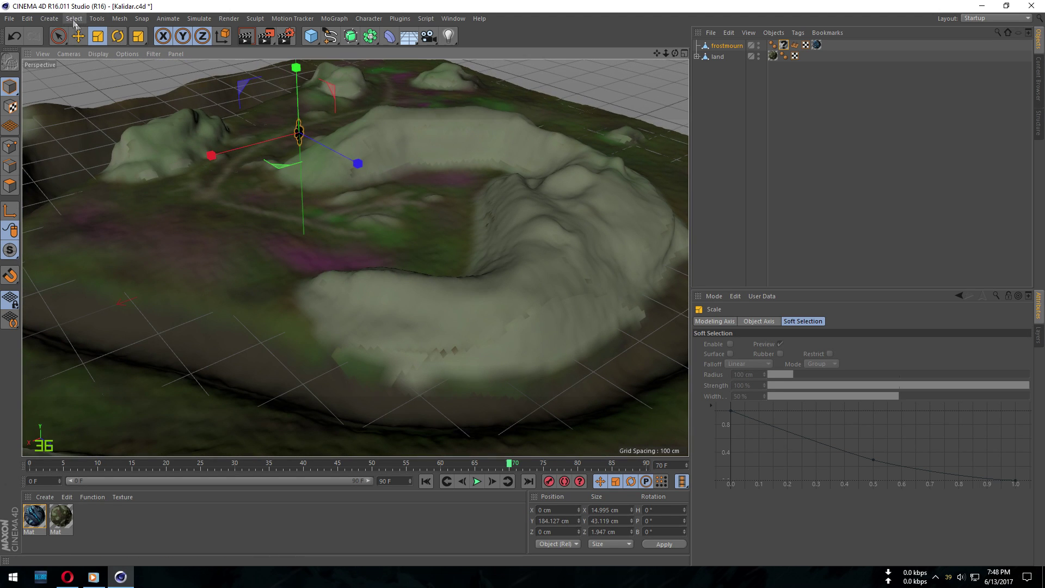
- Stretch the sword along X and Z to about 55.6 × 99.8 × 478 cm
mouse_move(266, 139)
mouse_down()
mouse_move(208, 157)
mouse_move(467, 112)
mouse_up()
mouse_move(368, 233)
mouse_down()
mouse_move(660, 319)
mouse_move(186, 110)
mouse_move(285, 174)
mouse_move(481, 148)
mouse_up()
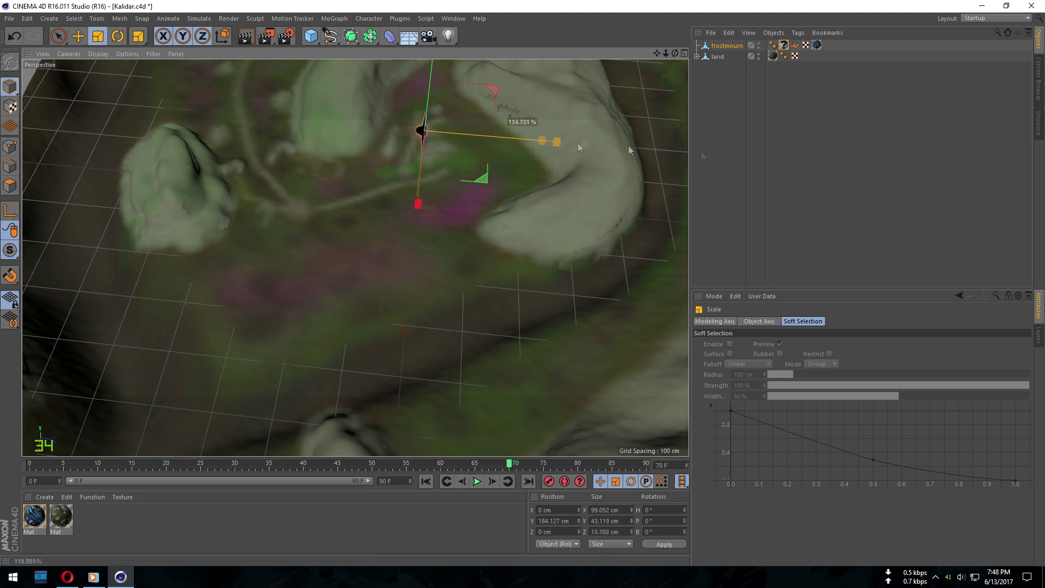
drag(547, 142, 446, 168)
mouse_move(522, 137)
mouse_down()
mouse_move(435, 127)
mouse_move(531, 114)
mouse_move(419, 72)
mouse_move(396, 143)
mouse_move(530, 128)
mouse_up()
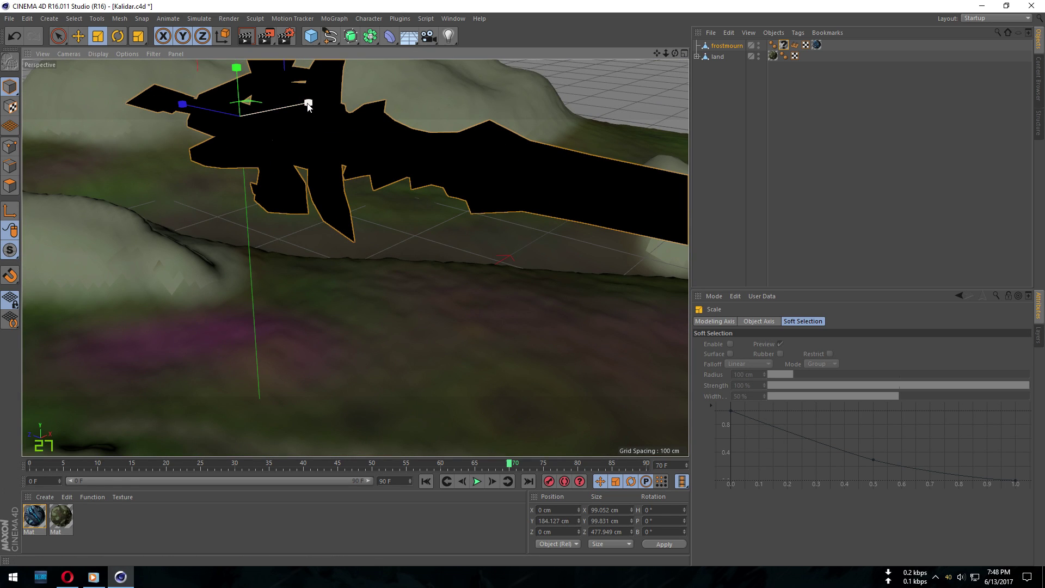
drag(308, 107, 228, 109)
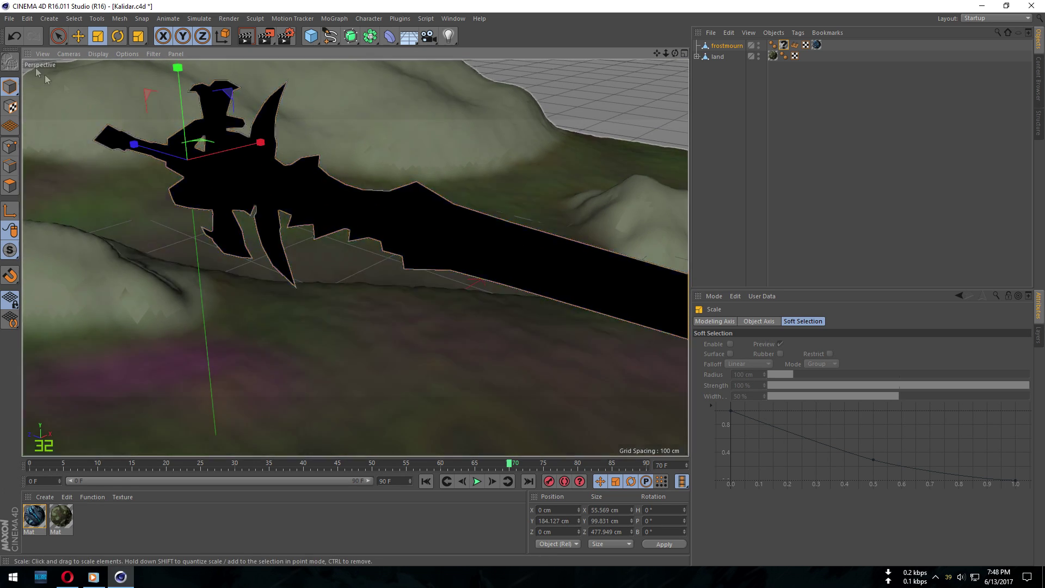
click(78, 37)
mouse_move(350, 226)
alt+mouse_down()
mouse_move(392, 236)
mouse_move(155, 235)
alt+mouse_up()
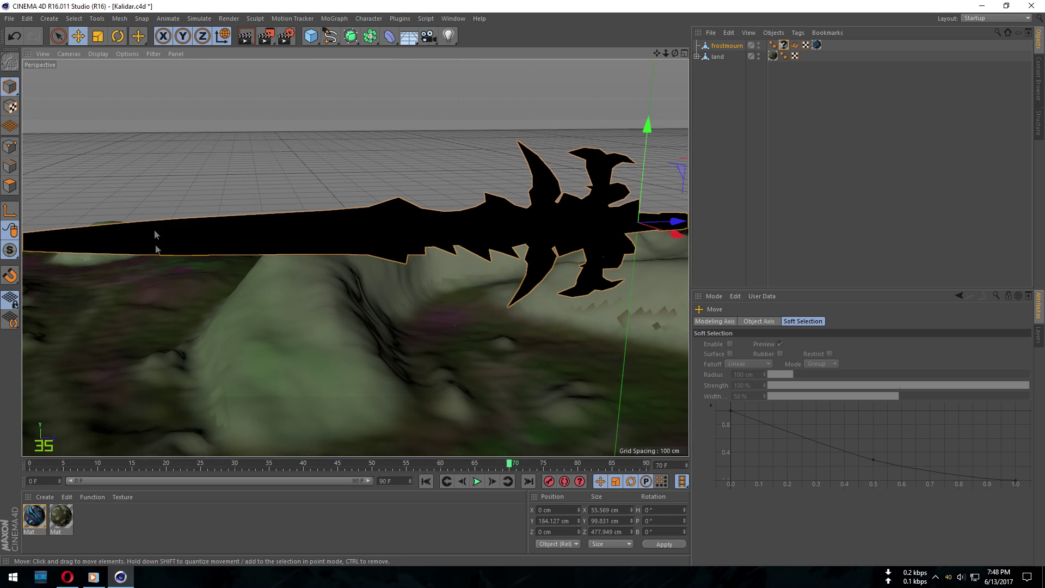
- Load the sword material's textures so the blade displays them in the viewport
double_click(41, 527)
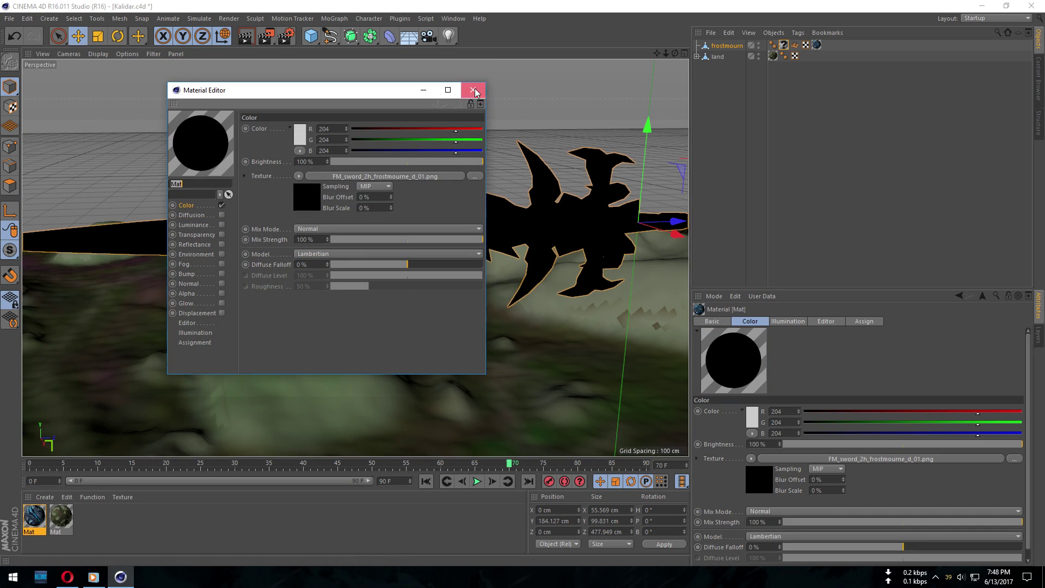
click(473, 90)
right_click(35, 517)
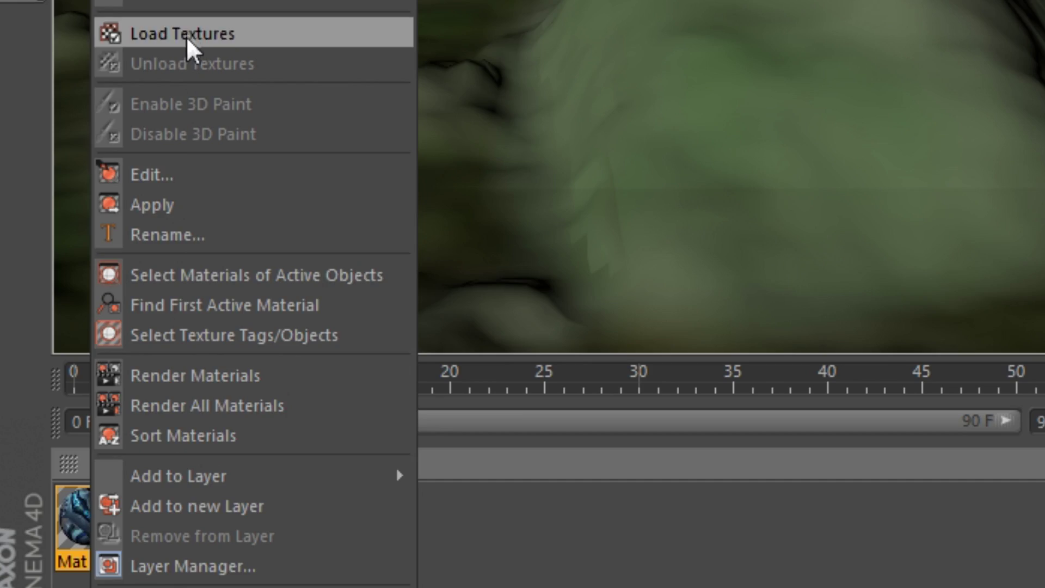
click(187, 39)
mouse_move(348, 245)
alt+mouse_down()
mouse_move(236, 224)
mouse_move(313, 254)
mouse_move(457, 255)
alt+mouse_up()
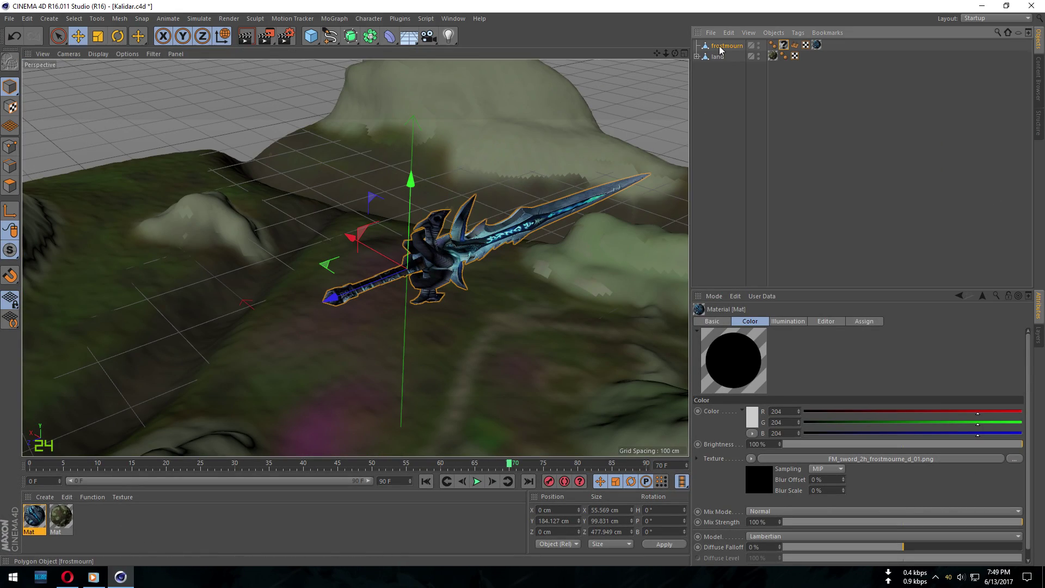
- Rotate the sword upright and lower it into the ground
key(r)
drag(412, 231, 232, 430)
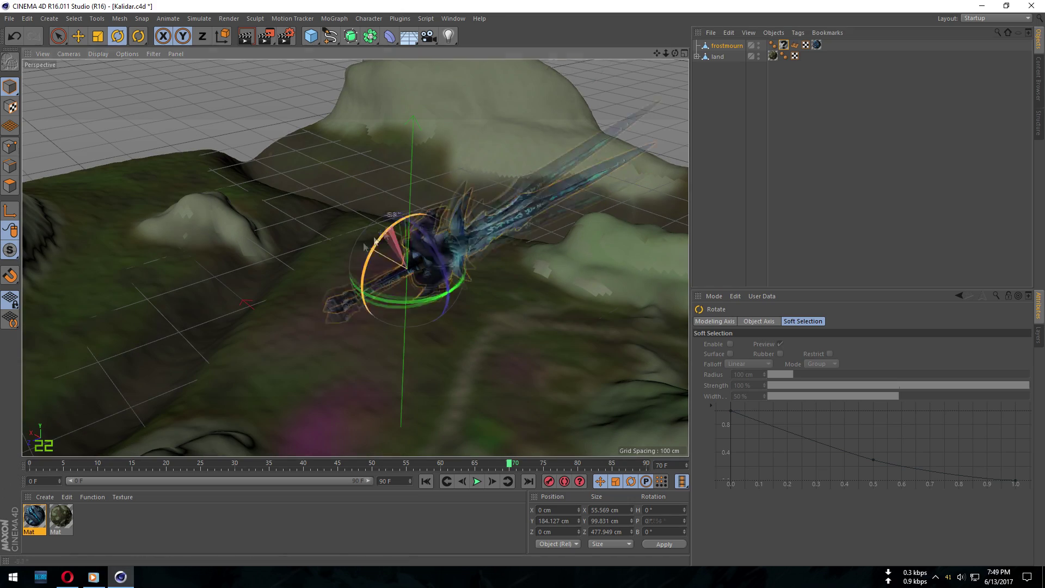
key(e)
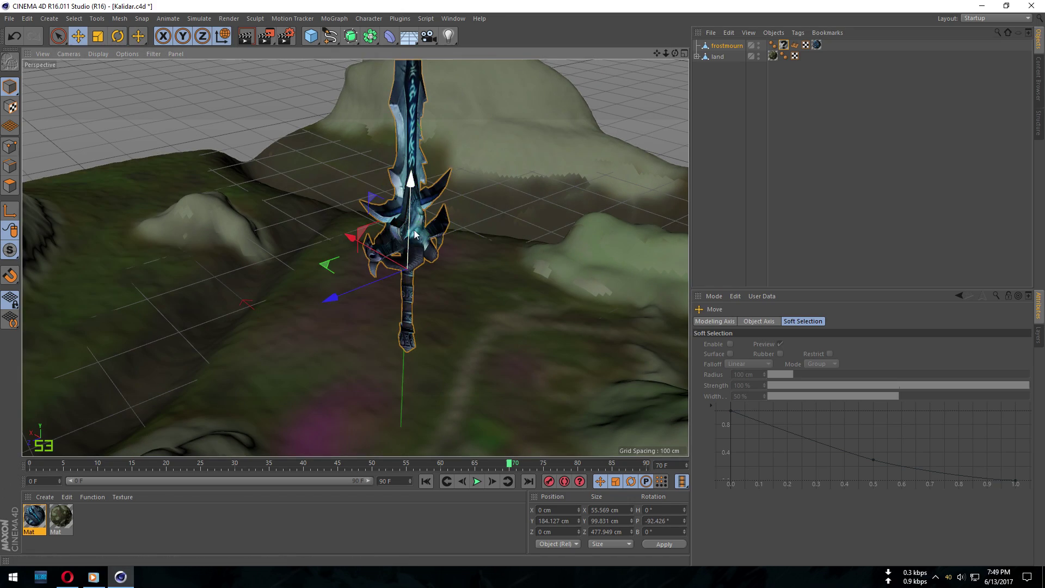
drag(400, 264, 396, 313)
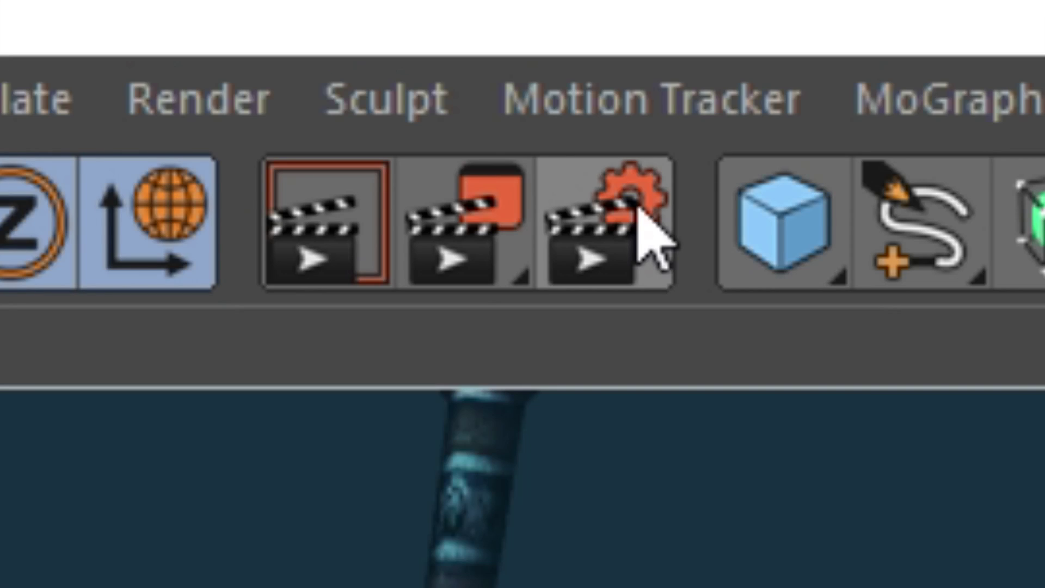
- Set the render to save as 'rendered' on the Desktop, with Multi-Pass off
click(288, 36)
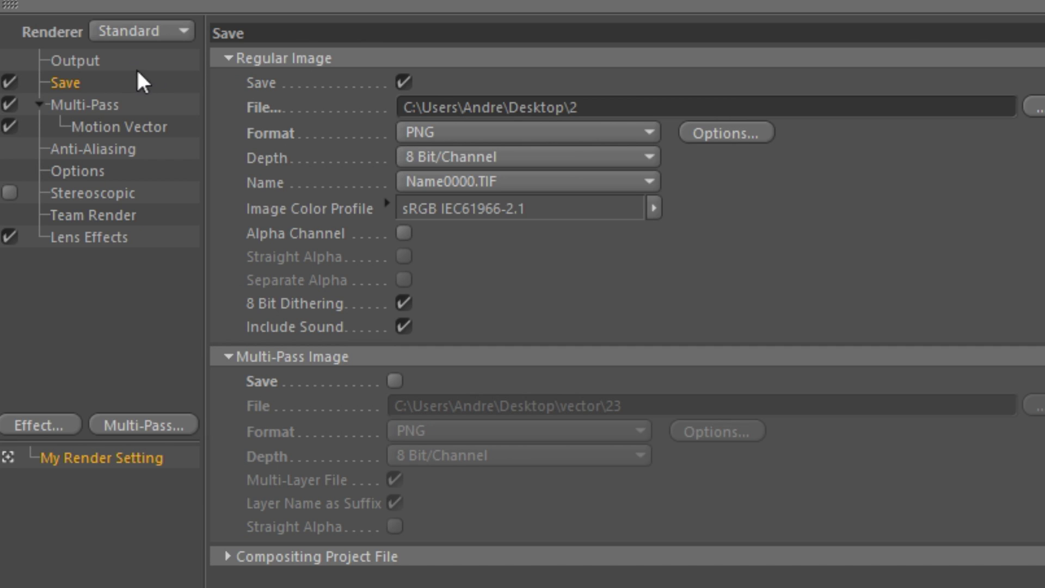
drag(612, 107, 352, 82)
click(1037, 107)
text(rendered)
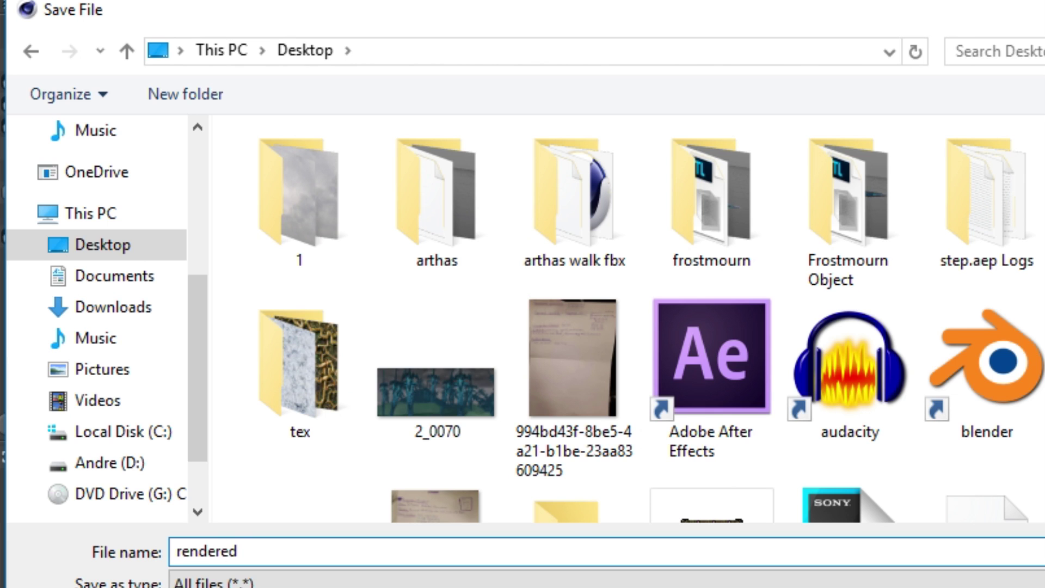
key(Return)
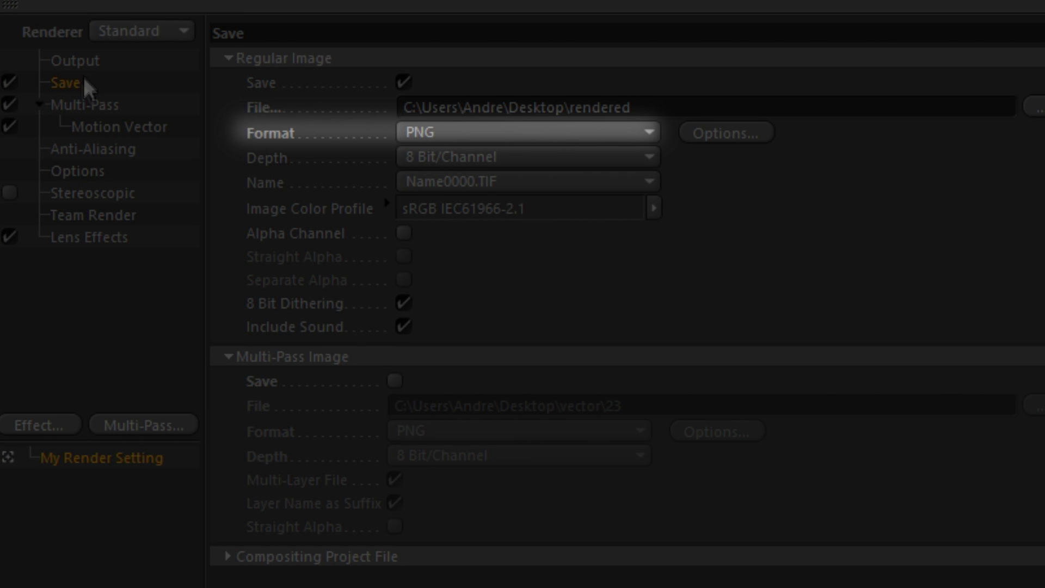
click(9, 104)
- Keep the 1920 × 800 output set to render only the current frame
click(93, 60)
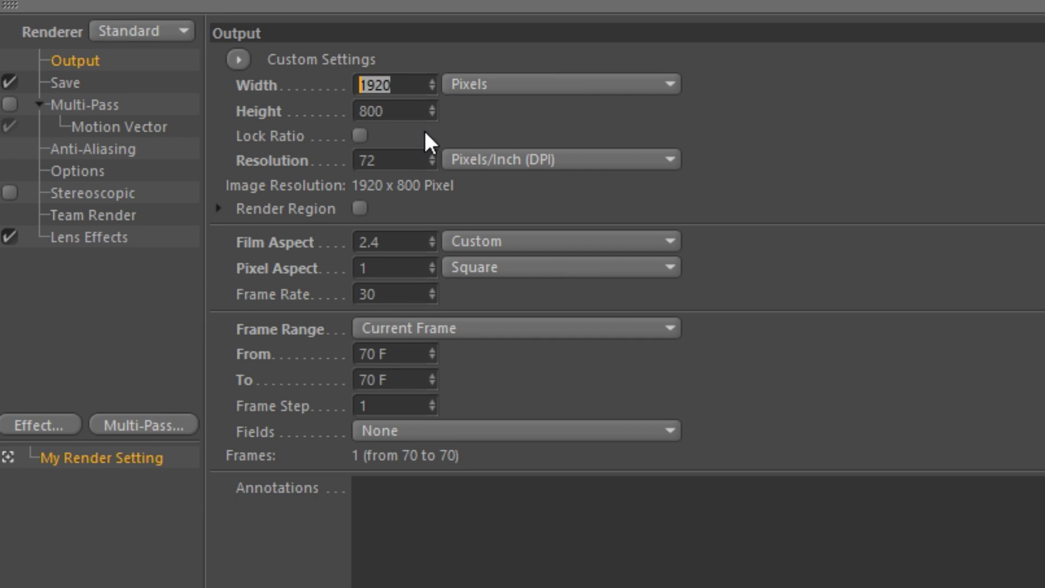
click(526, 330)
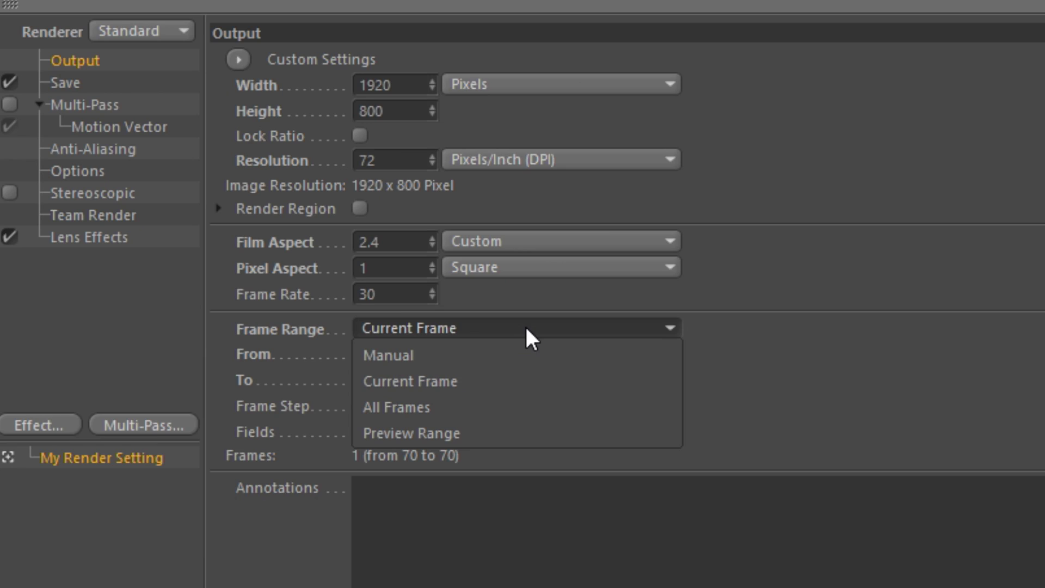
click(434, 370)
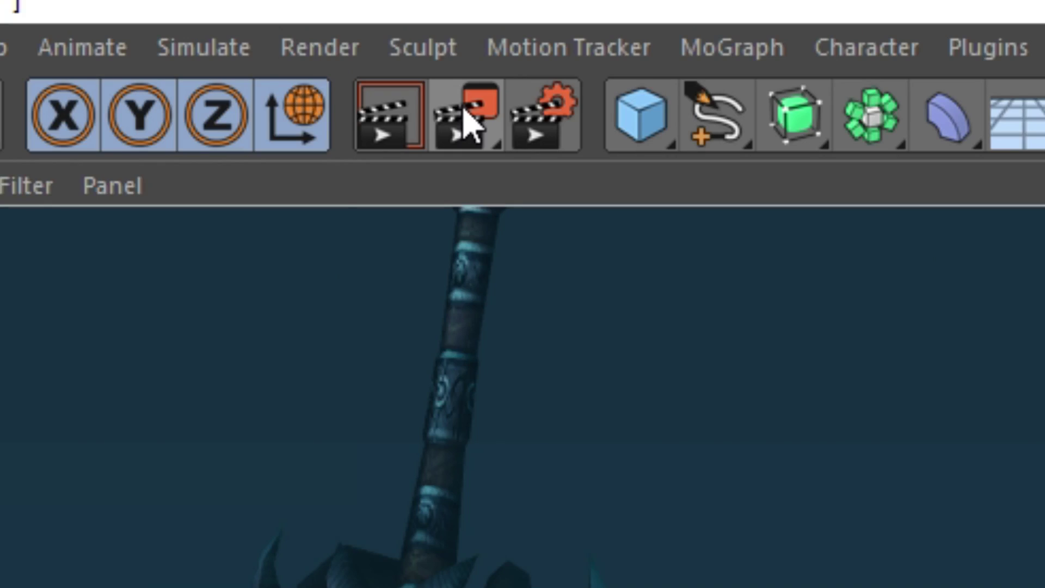
- Render the sword-filled terrain to the Picture Viewer as a 1920 × 800 image
click(465, 117)
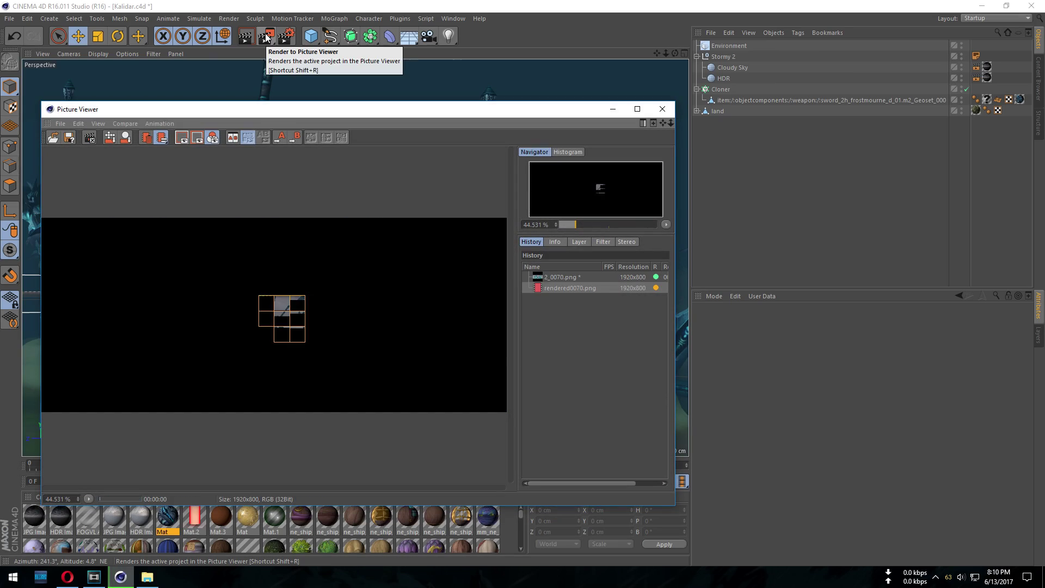